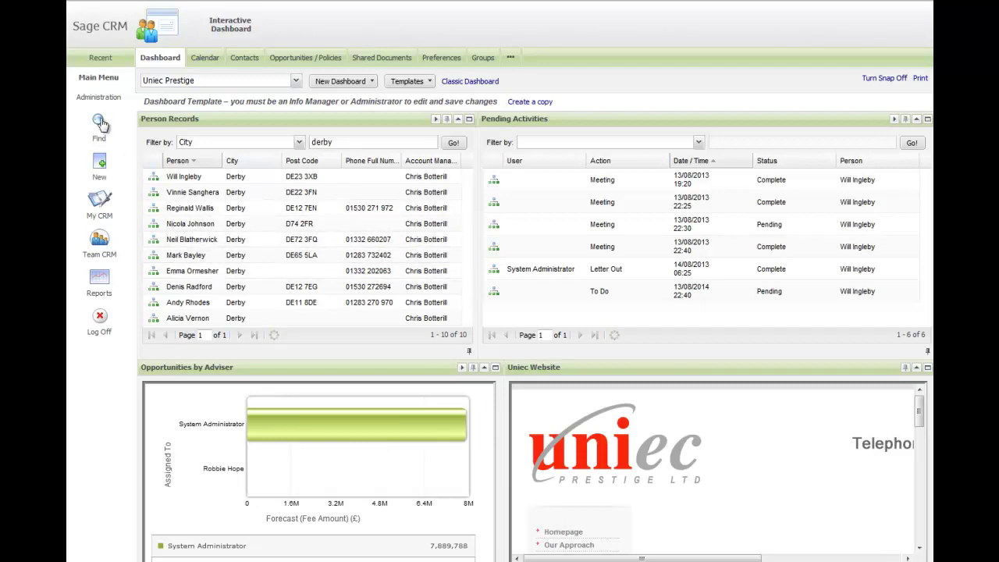
Step: Bring up the Find flyout of searchable record types from the dashboard's Main Menu
{"action": "mouse_move", "coordinate": [100, 125]}
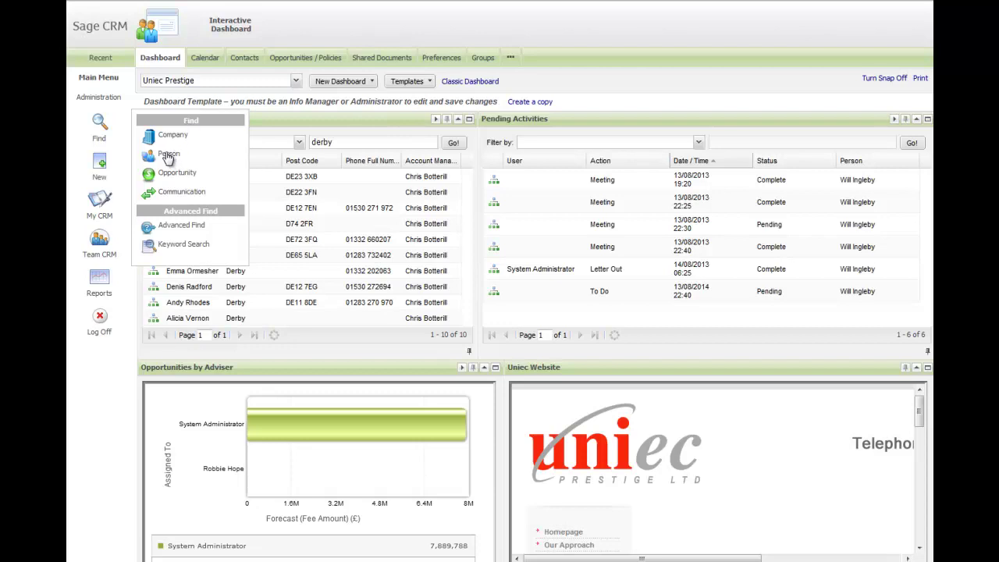
Step: Search Find > Person by first name and open the first person in the results
{"action": "left_click", "coordinate": [168, 157]}
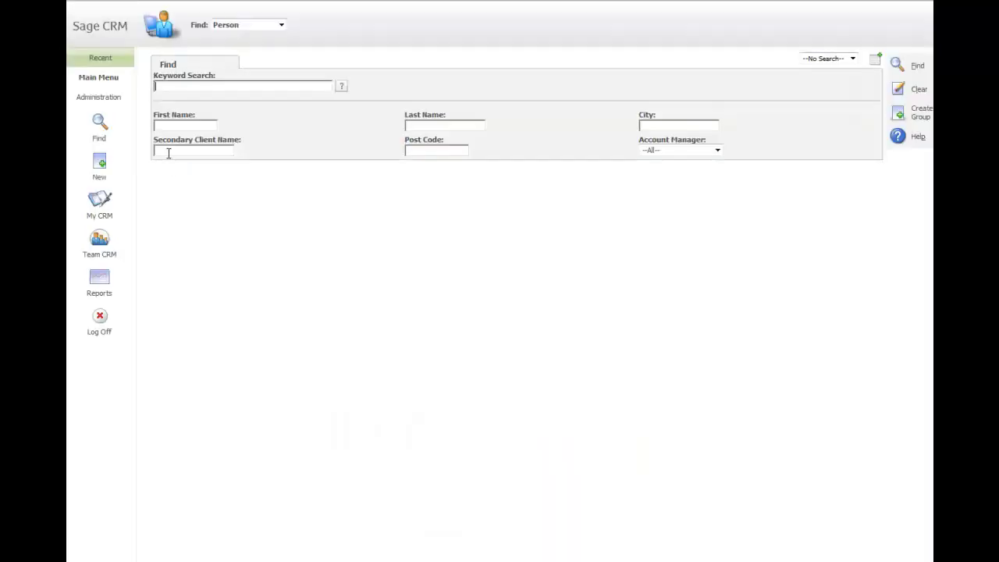
{"action": "left_click", "coordinate": [207, 90]}
{"action": "left_click", "coordinate": [193, 126]}
{"action": "key", "text": "Return"}
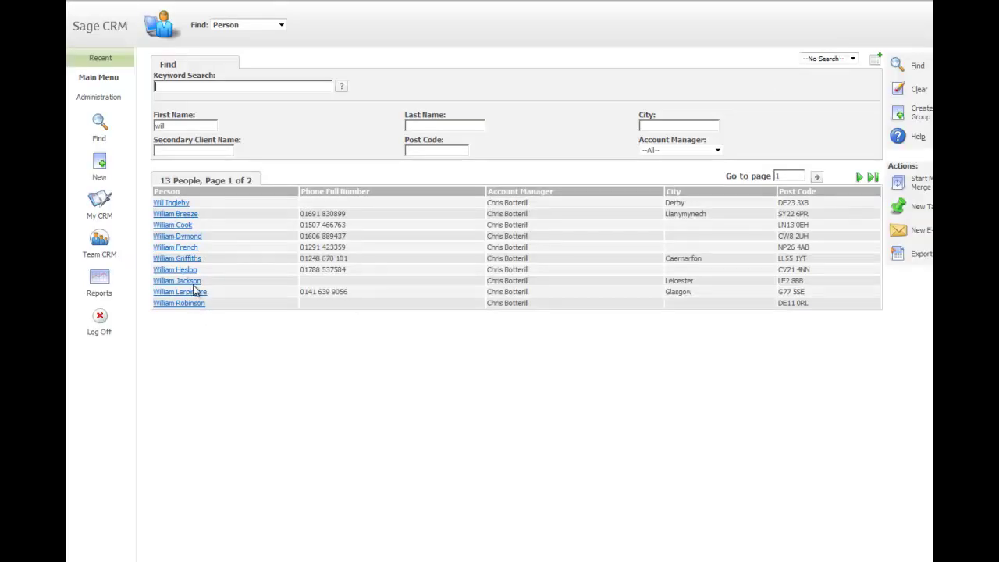
{"action": "left_click", "coordinate": [179, 204]}
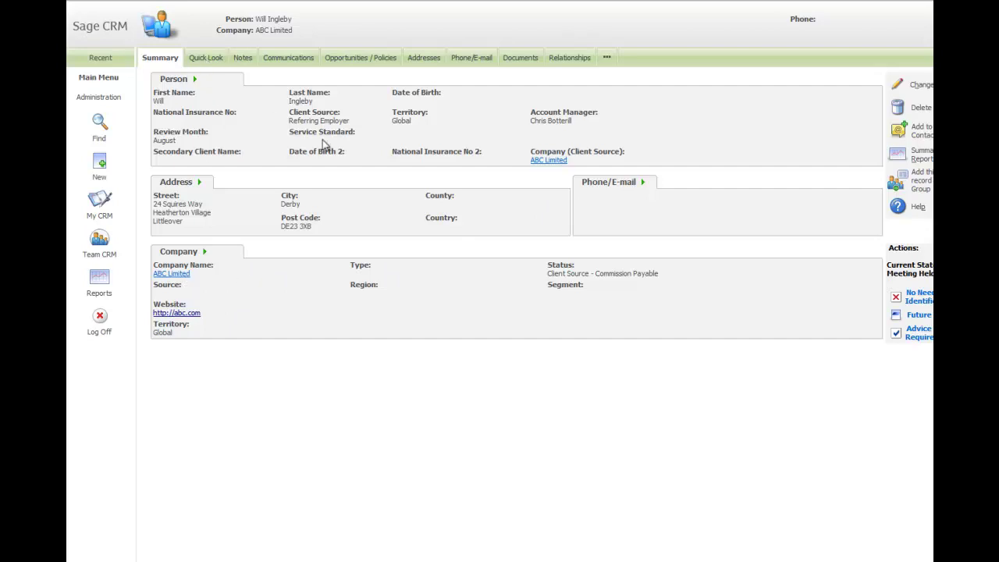
Step: Browse the person's Quick Look, Notes, Communications, Opportunities, Addresses, Phone/E-mail and Documents tabs
{"action": "left_click", "coordinate": [205, 57]}
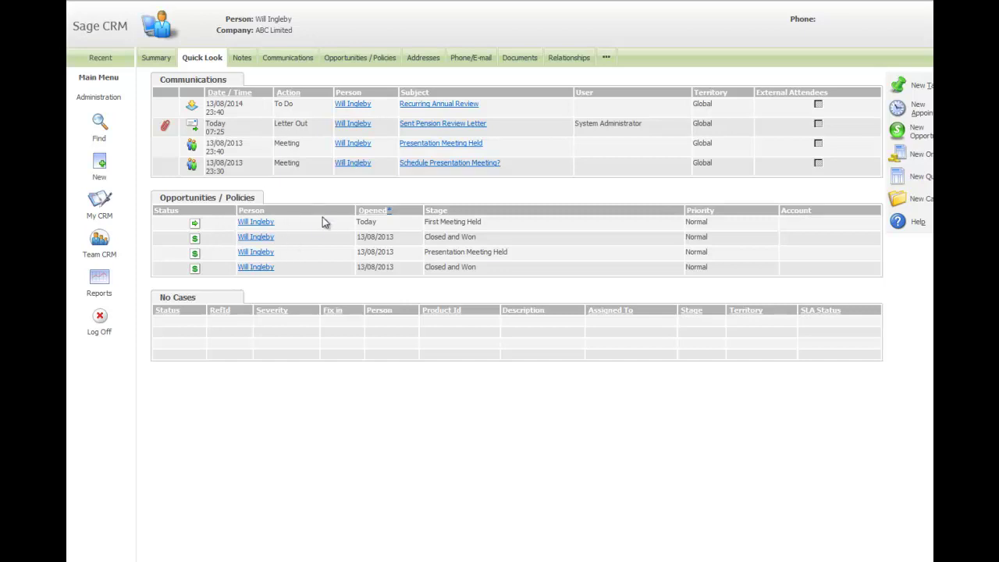
{"action": "left_click", "coordinate": [244, 61]}
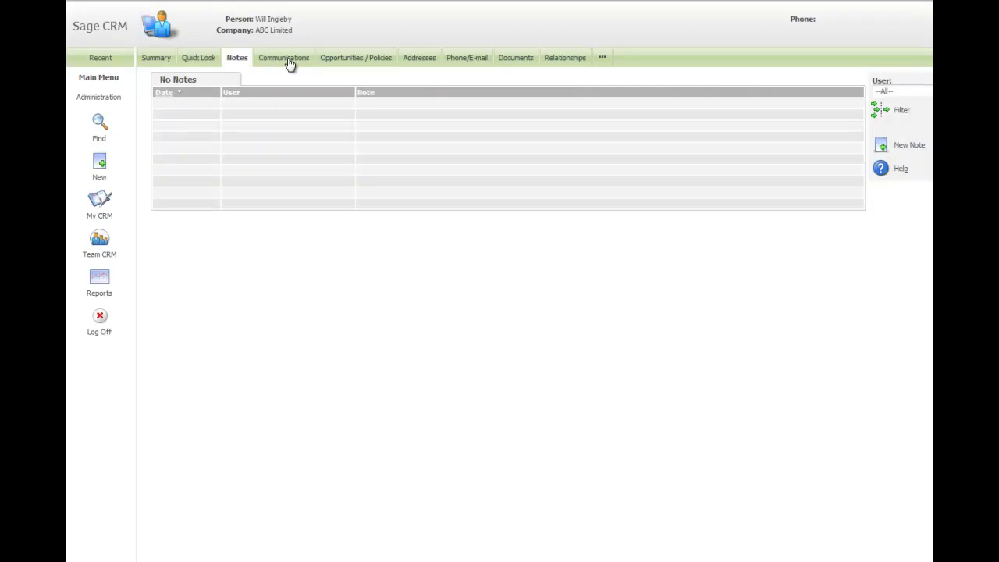
{"action": "left_click", "coordinate": [286, 59]}
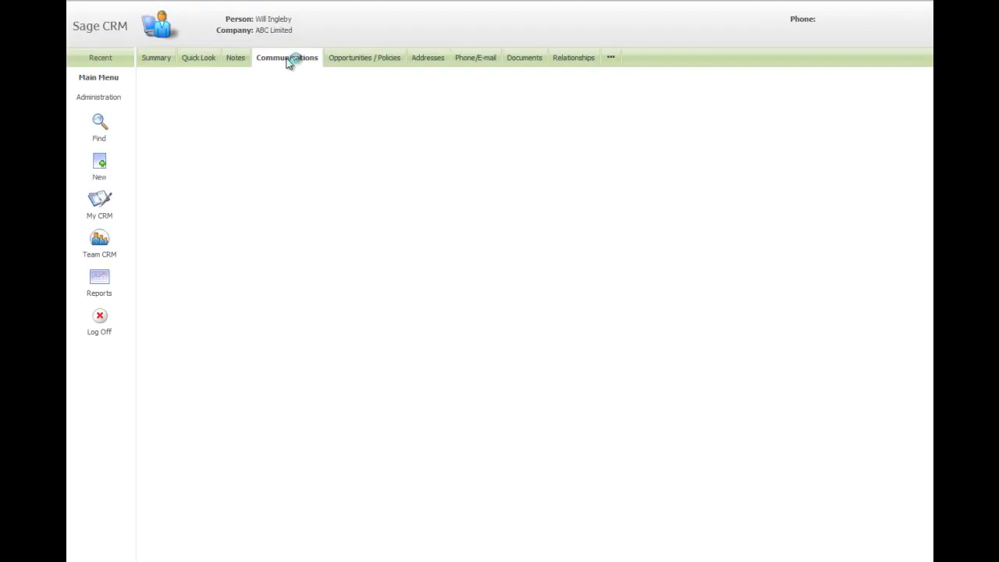
{"action": "left_click", "coordinate": [348, 63]}
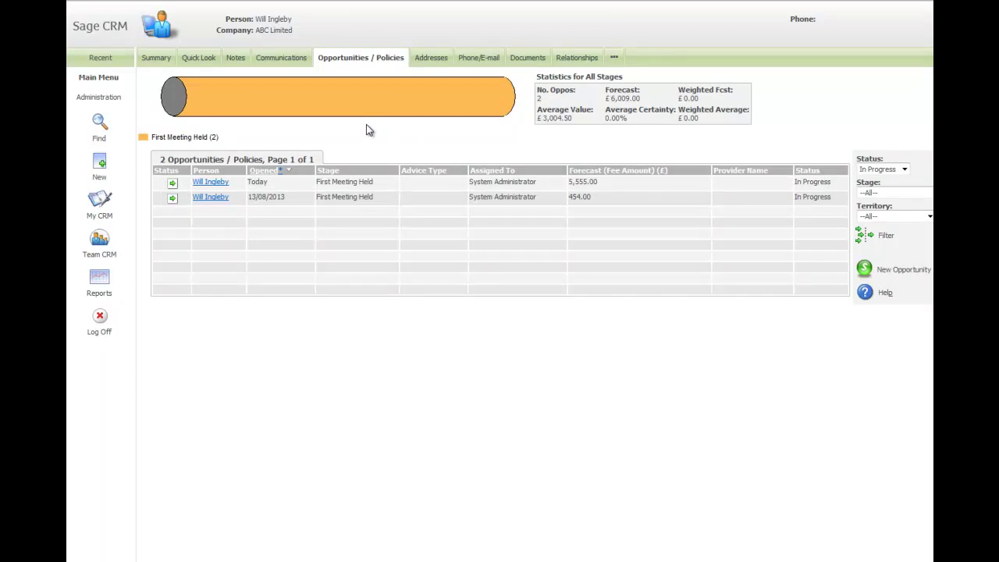
{"action": "left_click", "coordinate": [441, 62]}
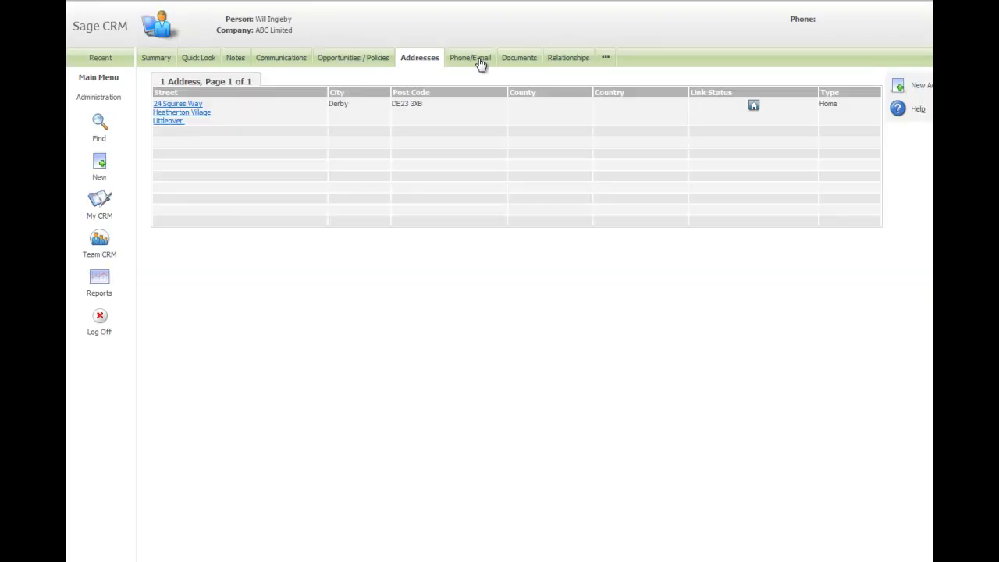
{"action": "left_click", "coordinate": [479, 62]}
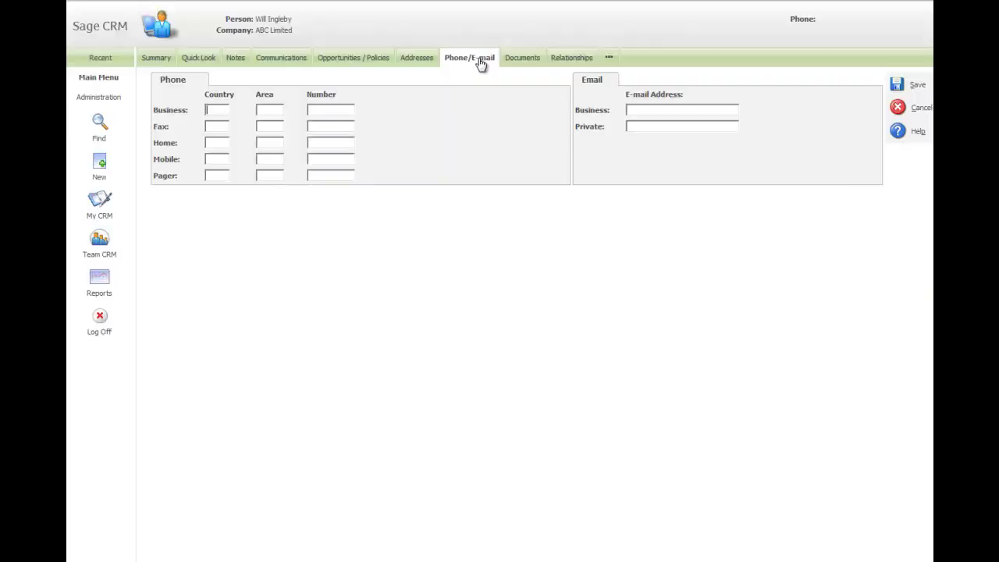
{"action": "left_click", "coordinate": [518, 63]}
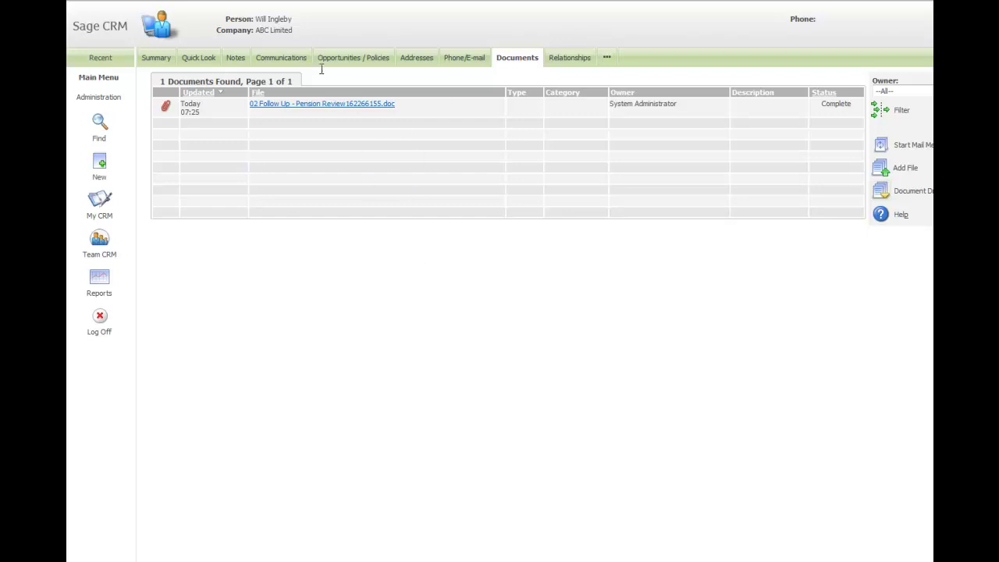
Step: Mail-merge the 02 Follow Up - Pension Review template with this person's details
{"action": "left_click", "coordinate": [879, 150]}
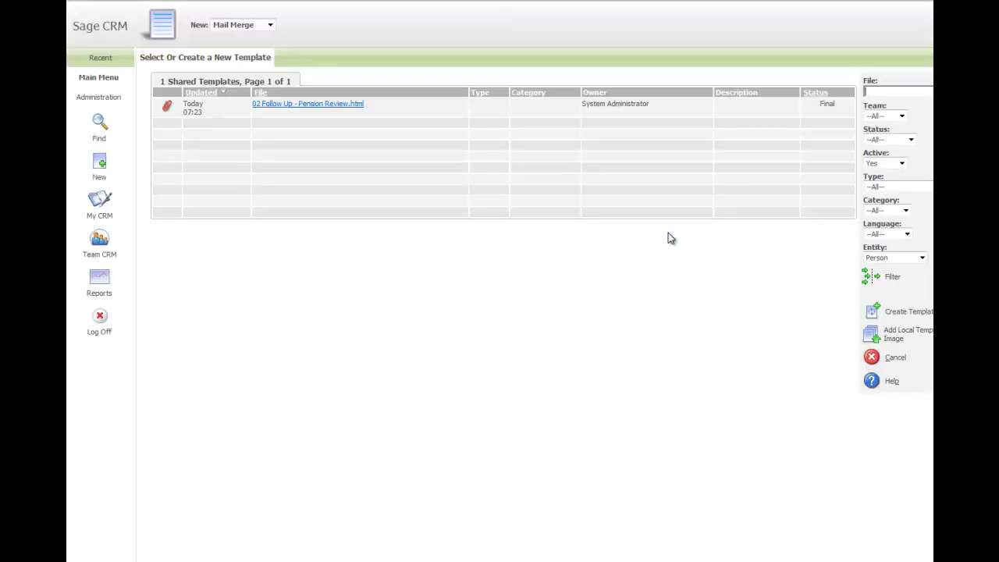
{"action": "left_click", "coordinate": [314, 108]}
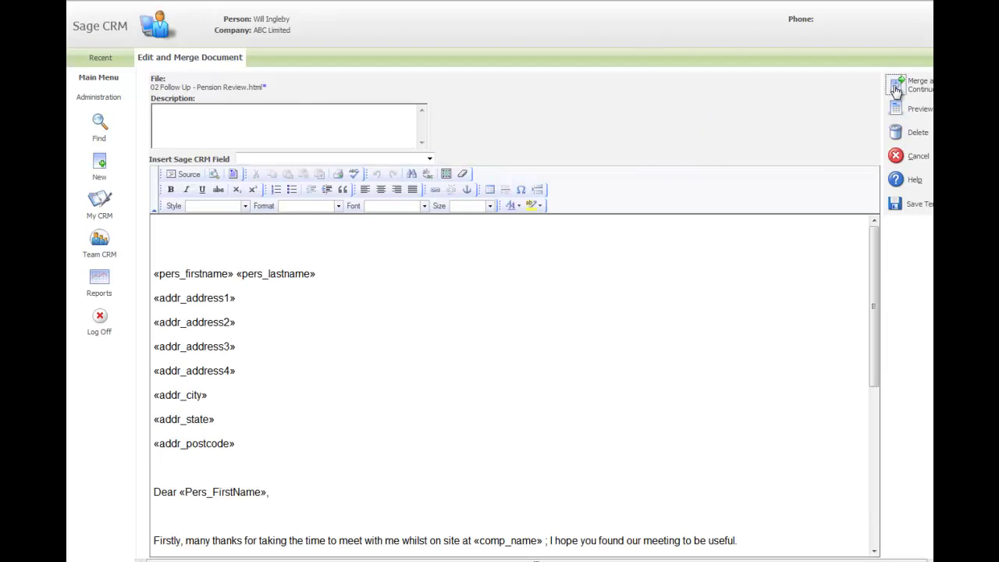
{"action": "left_click", "coordinate": [895, 88]}
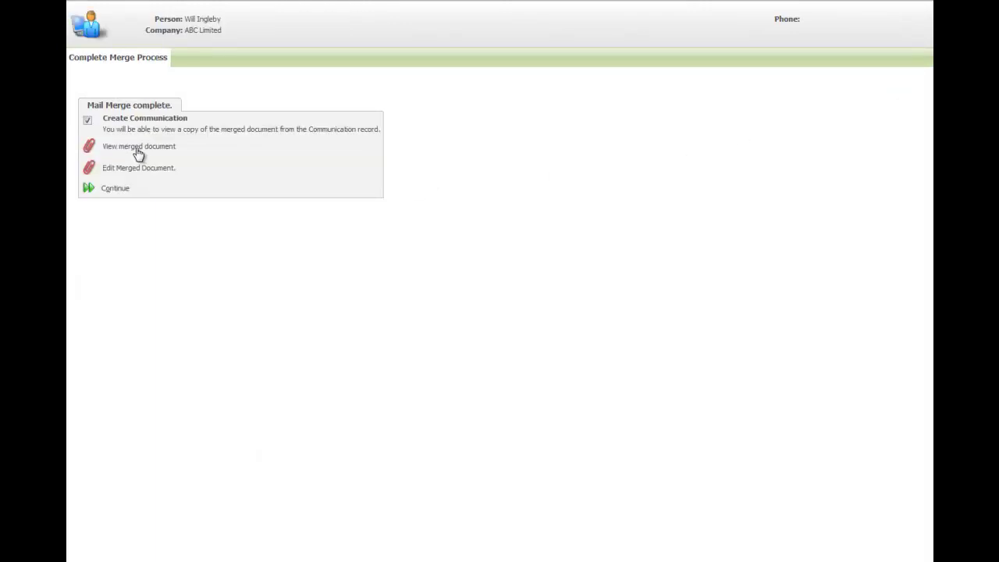
Step: Save the merged letter as a Letter Out communication with subject 'wufisdfsdjsdfhhsdgf' and details 'sdfsdfsdfdf'
{"action": "left_click", "coordinate": [115, 189]}
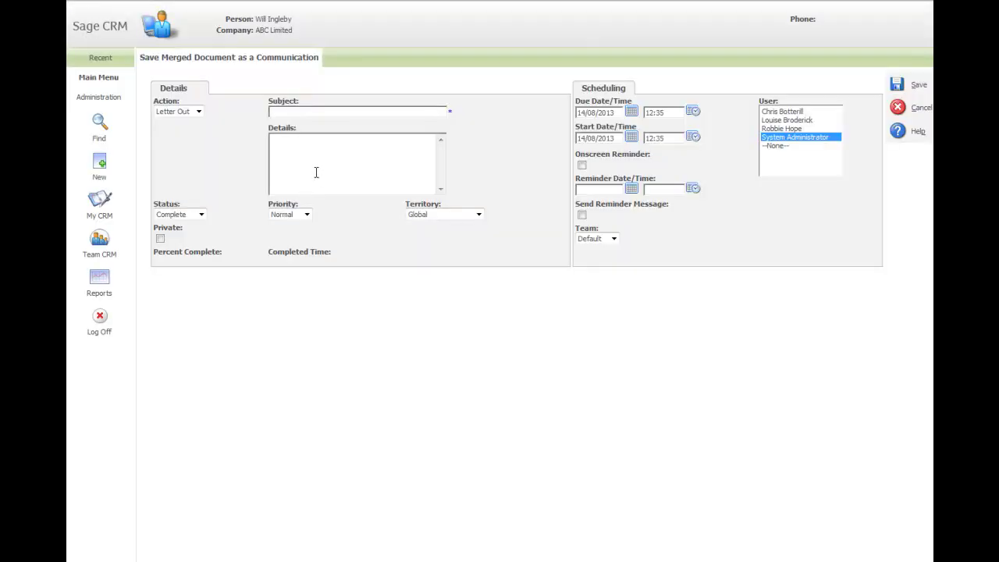
{"action": "type", "text": "wufisdfsdjsdfhhsdgf"}
{"action": "left_click", "coordinate": [311, 156]}
{"action": "type", "text": "sdfsdfsdfdf"}
{"action": "left_click", "coordinate": [896, 85]}
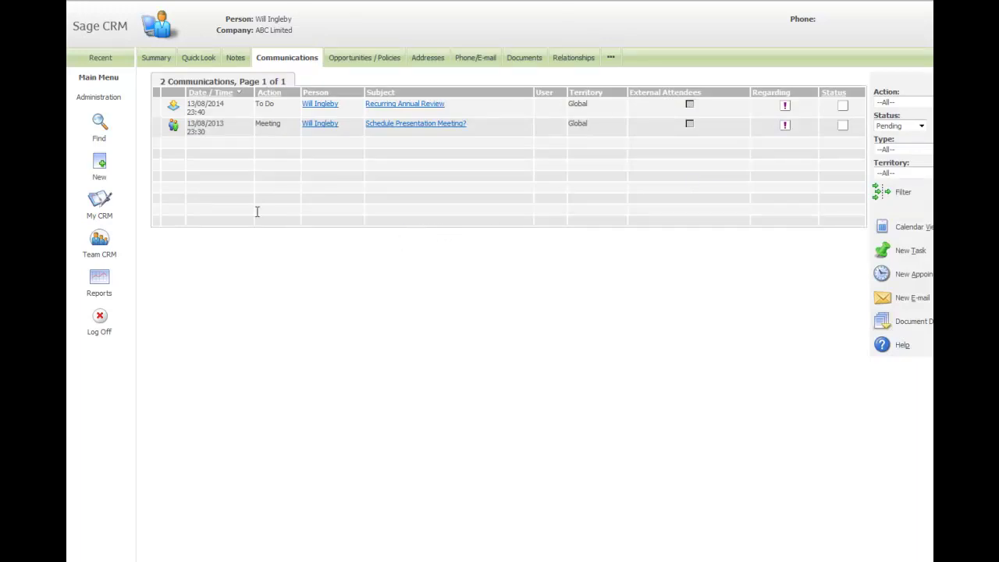
Step: Open the new Pension Review letter from Documents in Word, close it, and return to Summary
{"action": "left_click", "coordinate": [522, 64]}
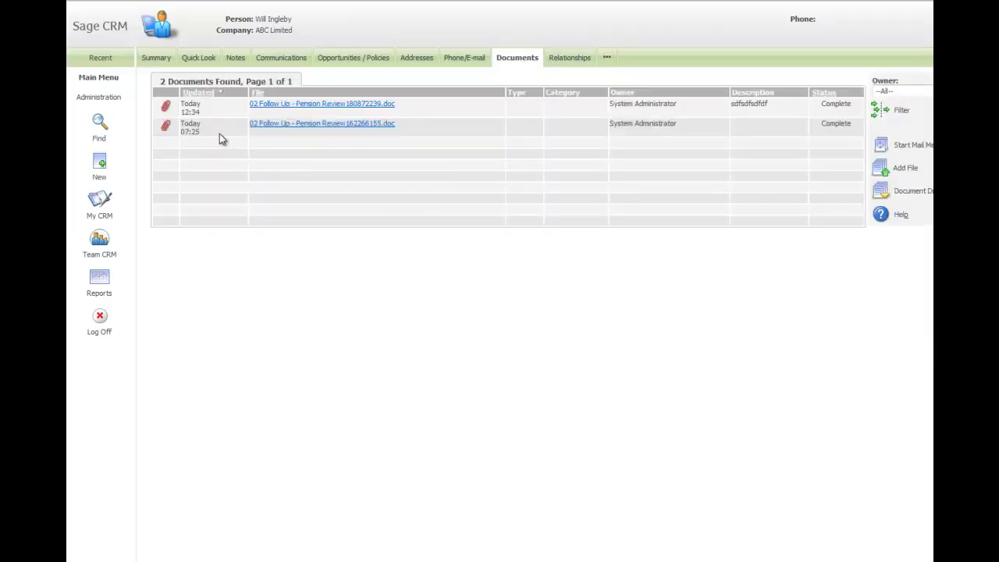
{"action": "left_click", "coordinate": [168, 111]}
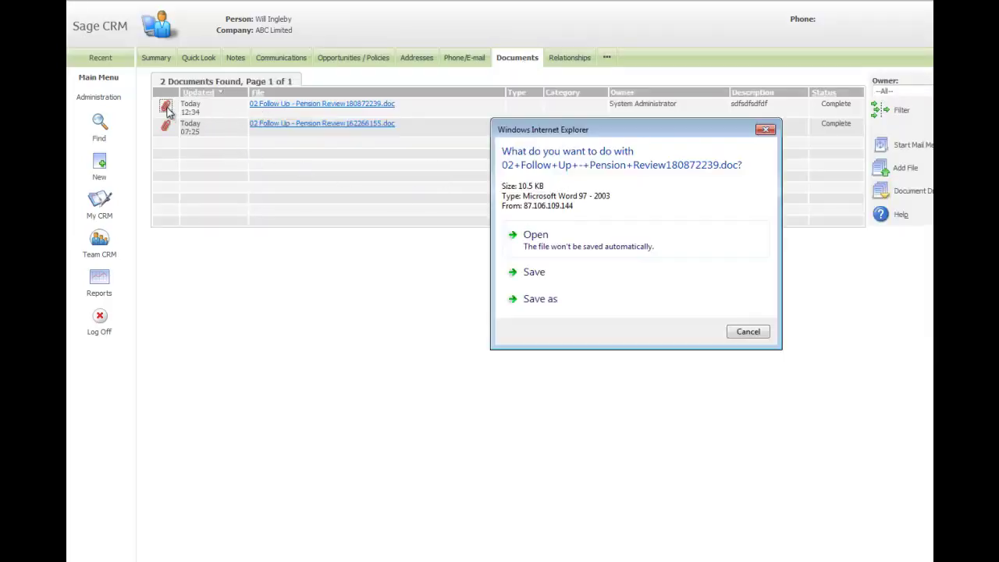
{"action": "left_click", "coordinate": [552, 247]}
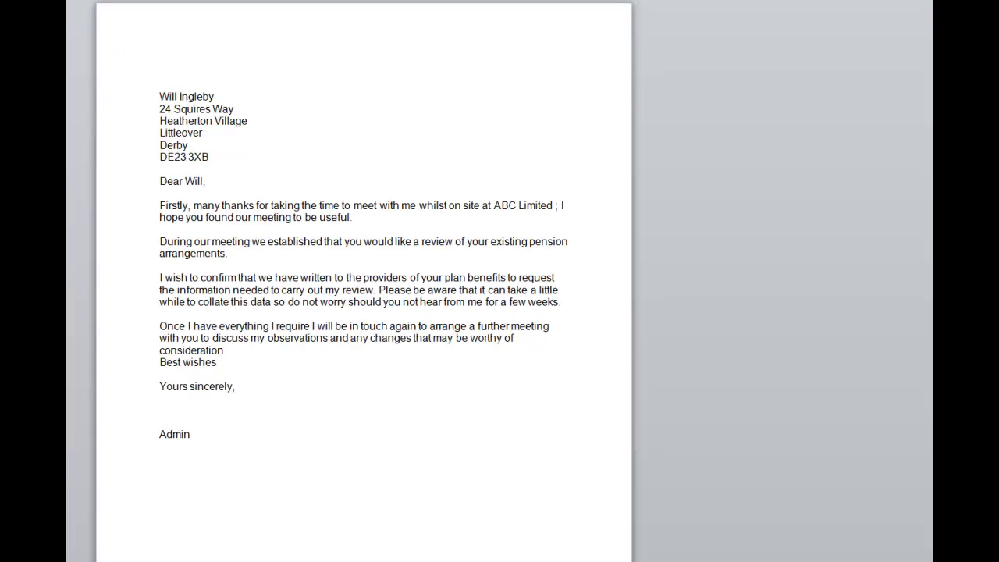
{"action": "left_click", "coordinate": [929, 2]}
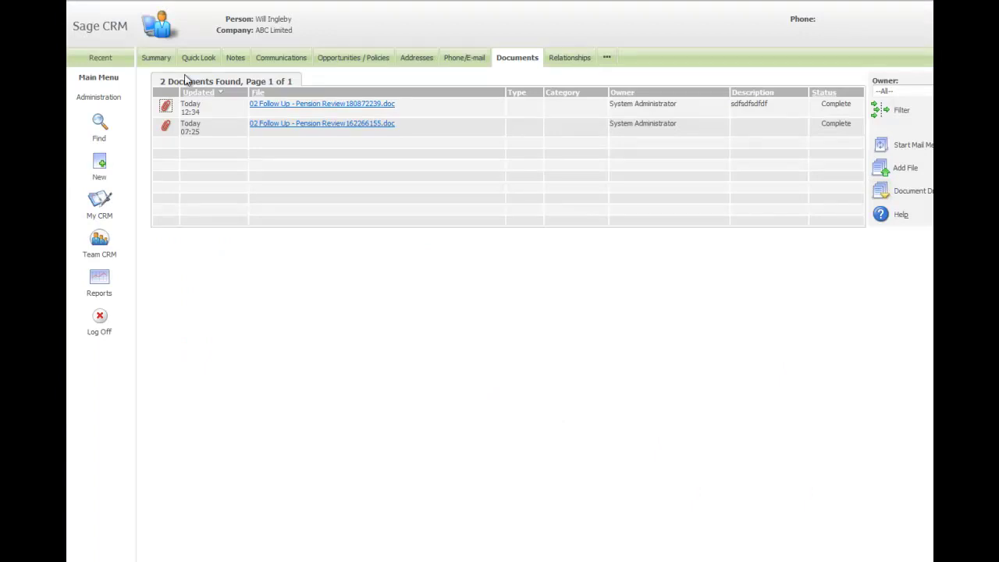
{"action": "left_click", "coordinate": [157, 60]}
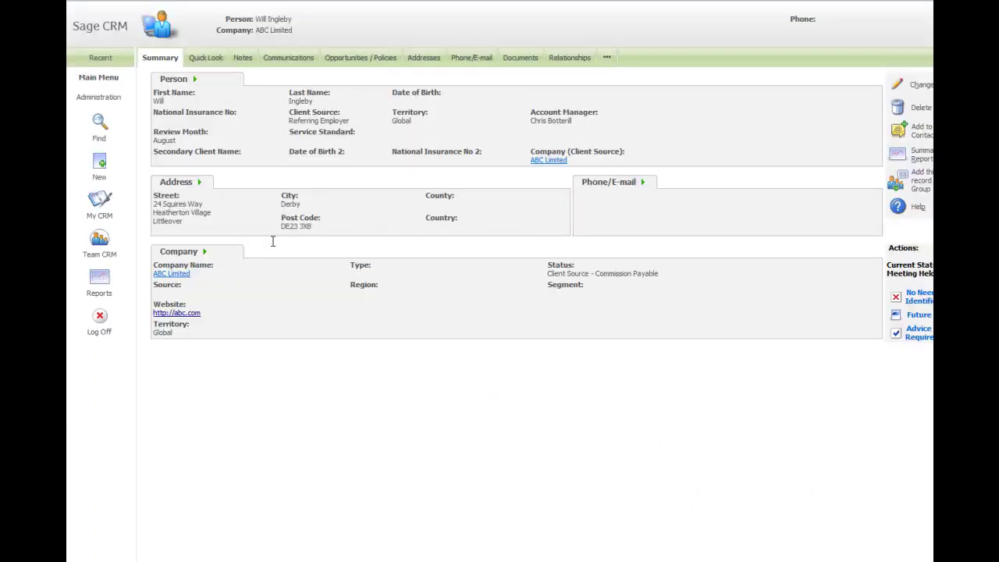
Step: Open ABC Limited's company record, browse its linked records, then view all teams' opportunities
{"action": "left_click", "coordinate": [179, 277]}
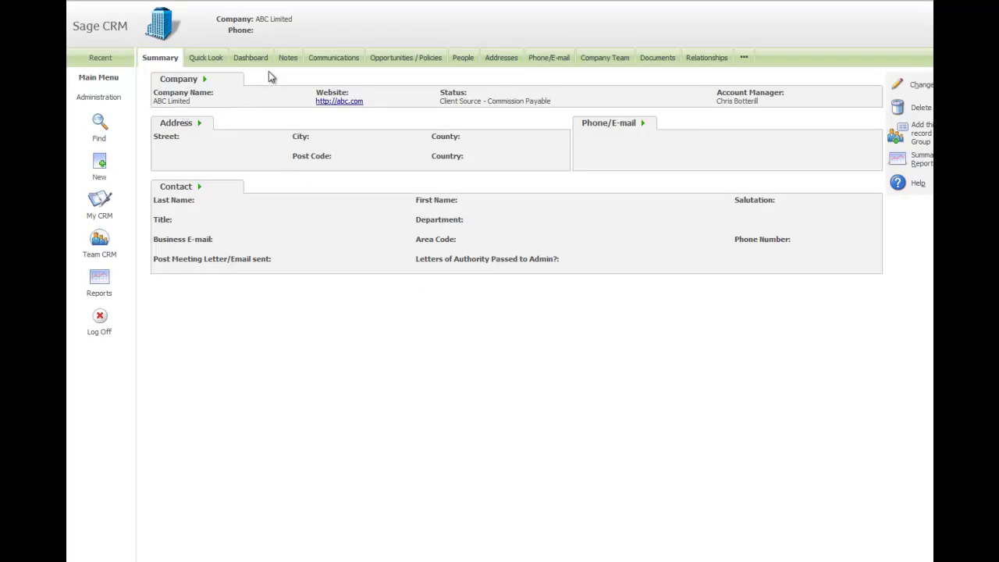
{"action": "left_click", "coordinate": [465, 59]}
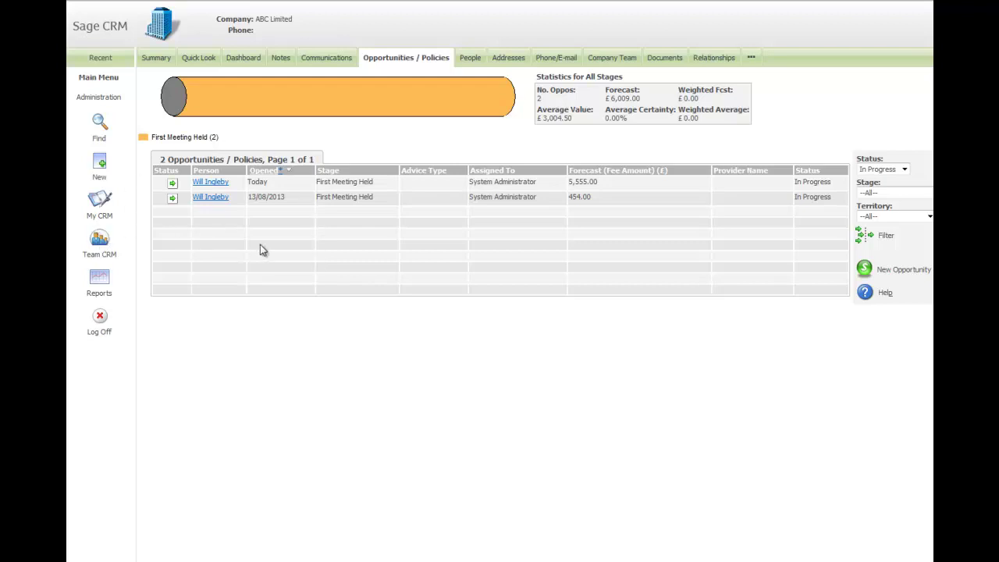
{"action": "left_click", "coordinate": [100, 242]}
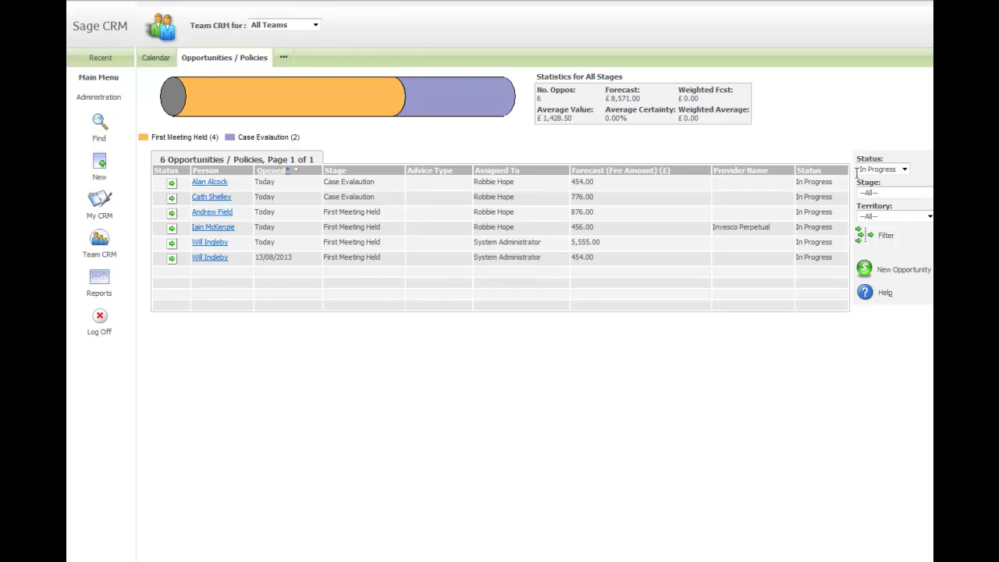
Step: Filter the team's opportunities to Won status, then to --All-- statuses
{"action": "left_click", "coordinate": [903, 168]}
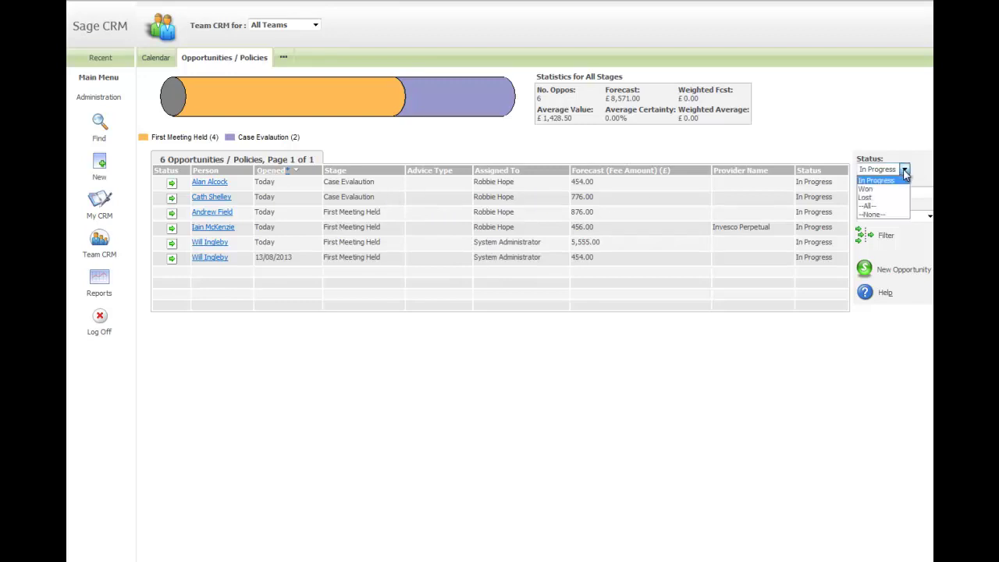
{"action": "left_click", "coordinate": [866, 188]}
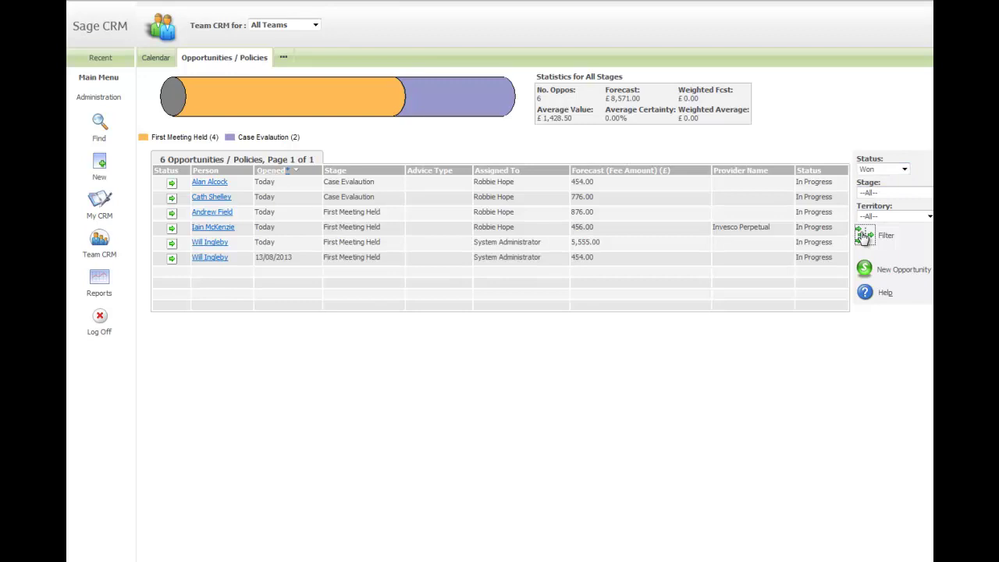
{"action": "left_click", "coordinate": [865, 236]}
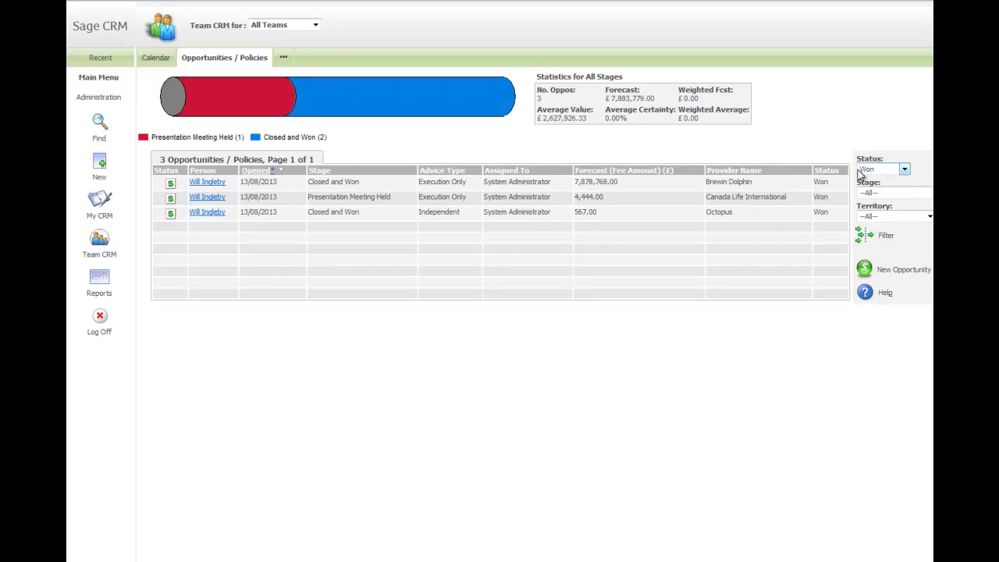
{"action": "left_click", "coordinate": [864, 172]}
{"action": "left_click", "coordinate": [869, 207]}
{"action": "left_click", "coordinate": [864, 237]}
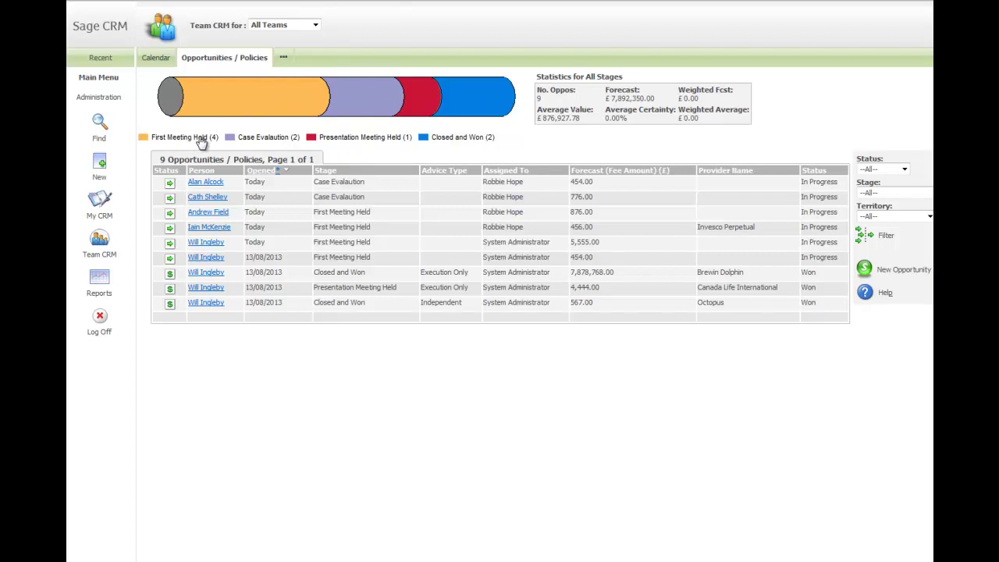
Step: Narrow the list to the First Meeting Held stage, then go back to My CRM
{"action": "left_click", "coordinate": [250, 96]}
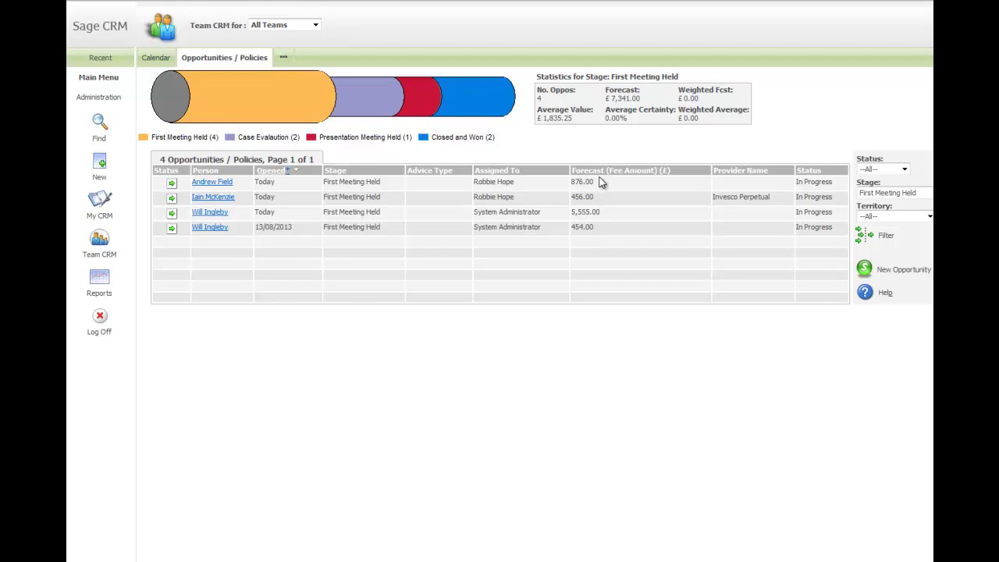
{"action": "left_click_drag", "start_coordinate": [606, 100], "coordinate": [665, 126]}
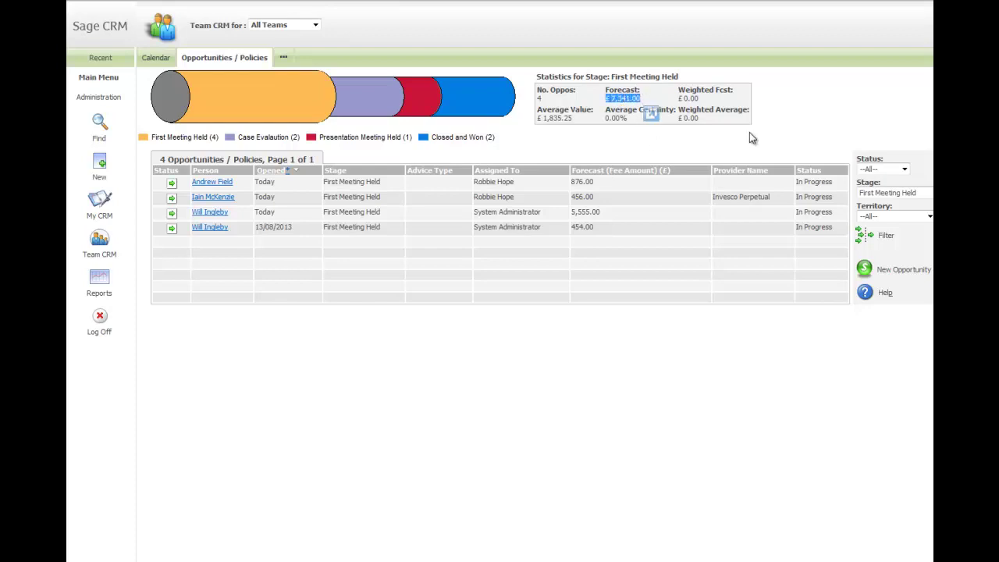
{"action": "left_click", "coordinate": [819, 109]}
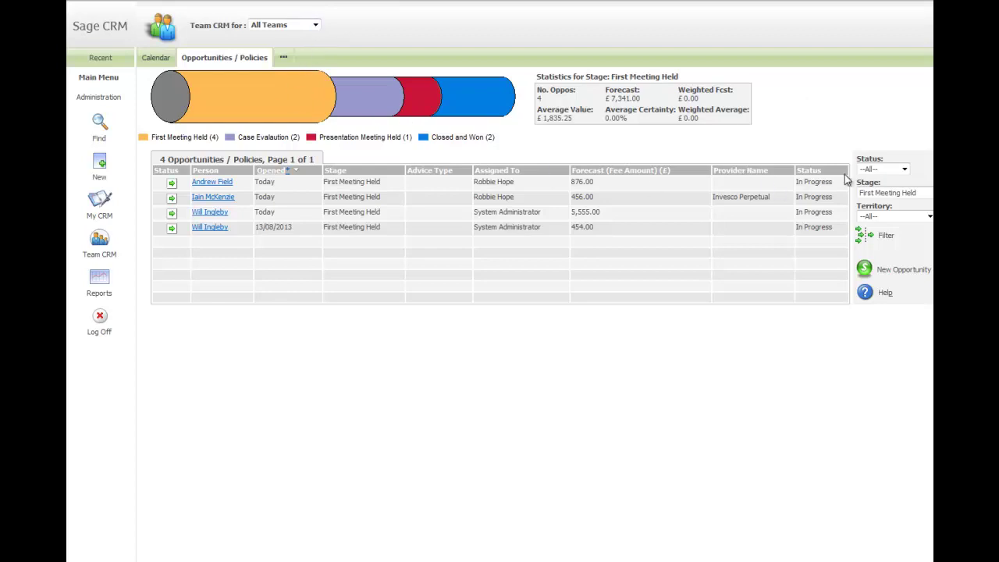
{"action": "left_click", "coordinate": [884, 194]}
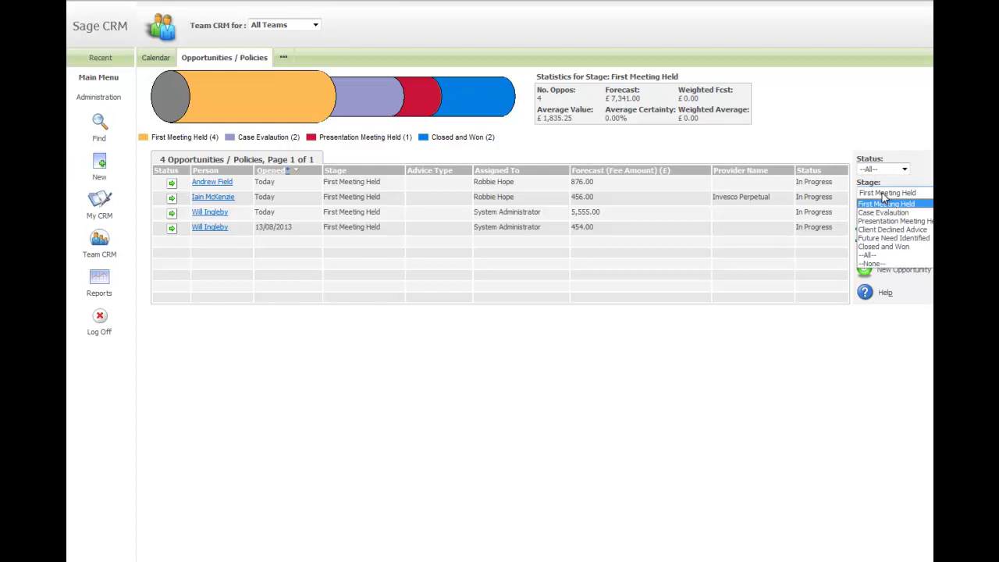
{"action": "left_click", "coordinate": [883, 195]}
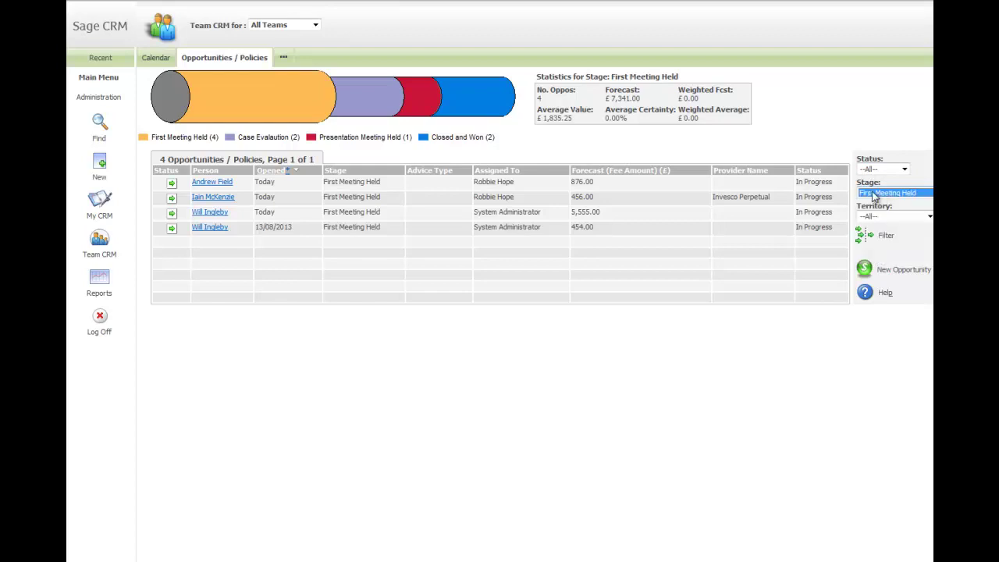
{"action": "left_click", "coordinate": [316, 27]}
{"action": "left_click", "coordinate": [316, 27]}
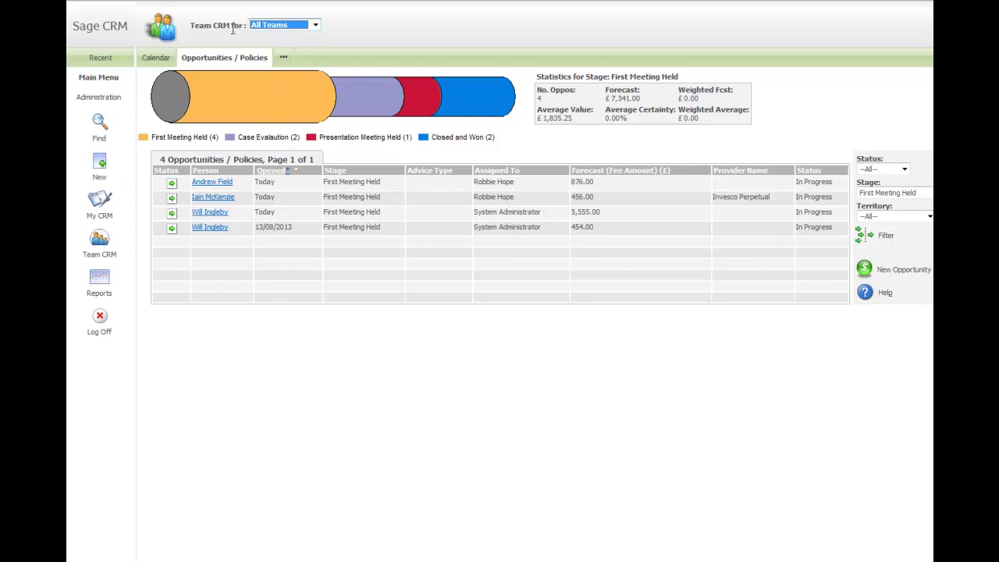
{"action": "left_click", "coordinate": [99, 202]}
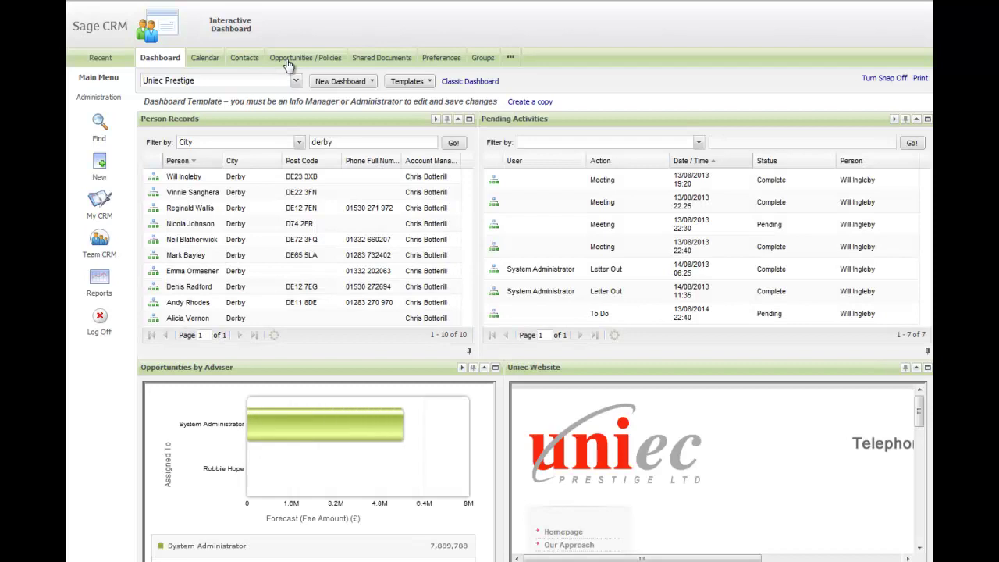
Step: Show another adviser's Opportunities / Policies in My CRM, keeping Status at In Progress
{"action": "left_click", "coordinate": [290, 62]}
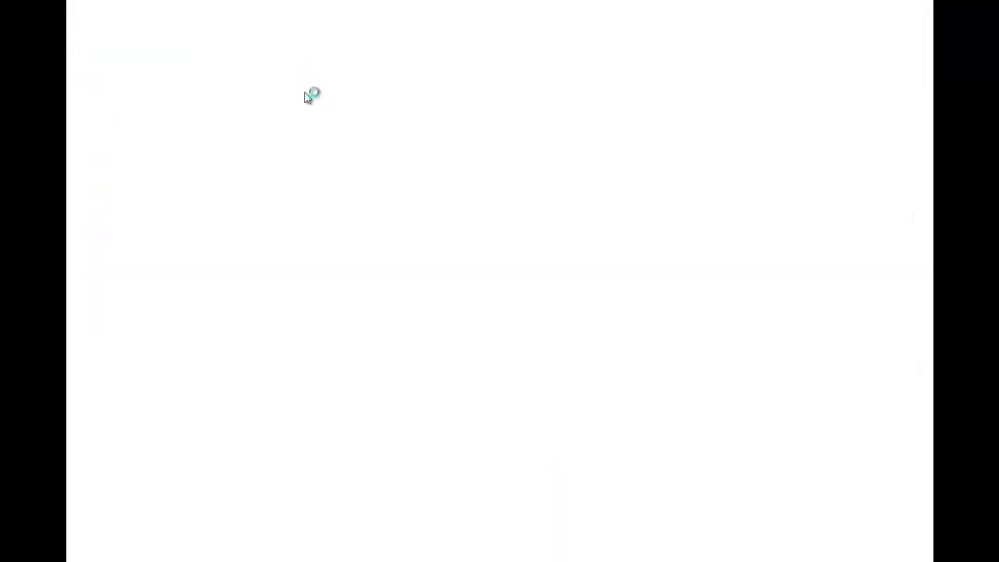
{"action": "left_click", "coordinate": [328, 25]}
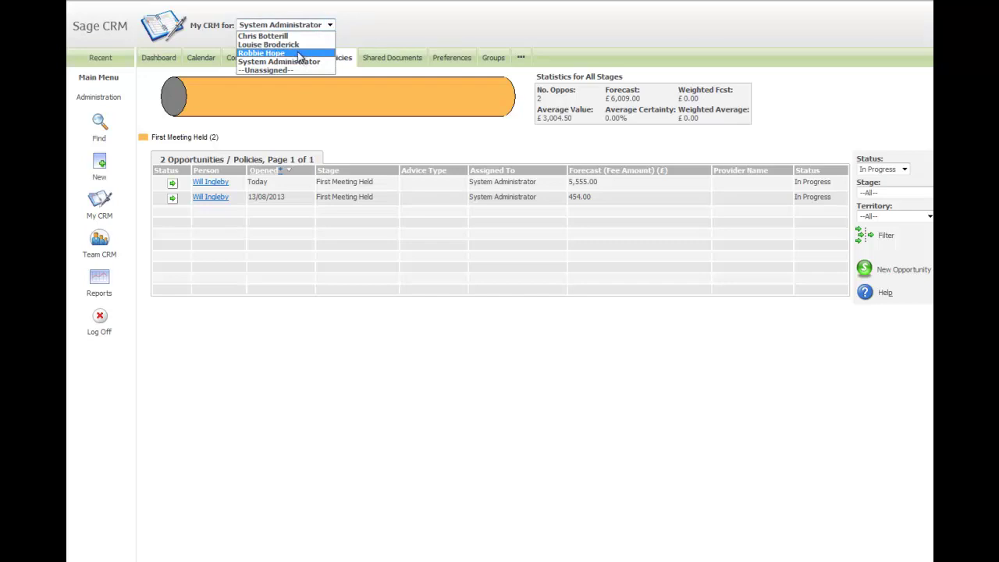
{"action": "left_click", "coordinate": [298, 53]}
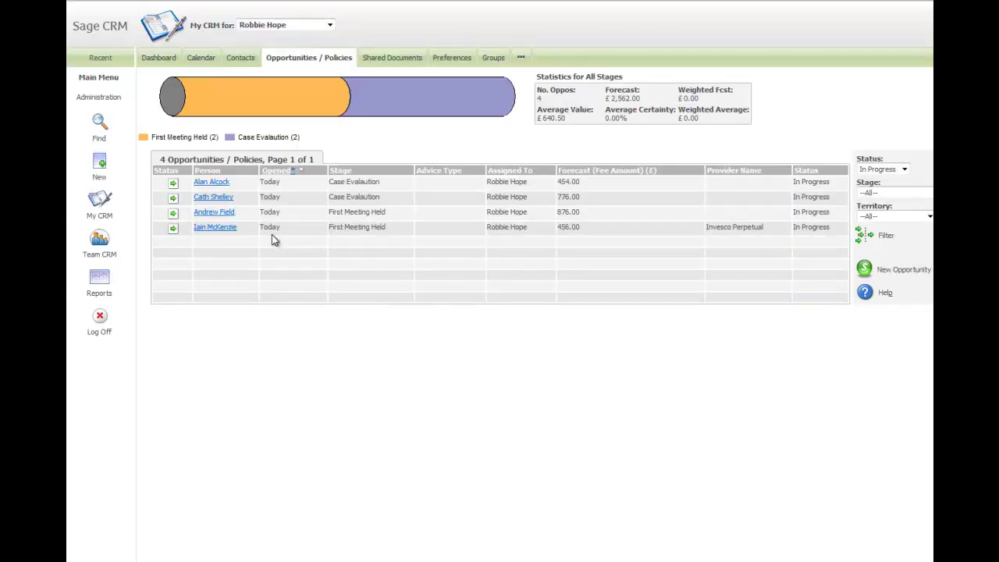
{"action": "left_click", "coordinate": [903, 169]}
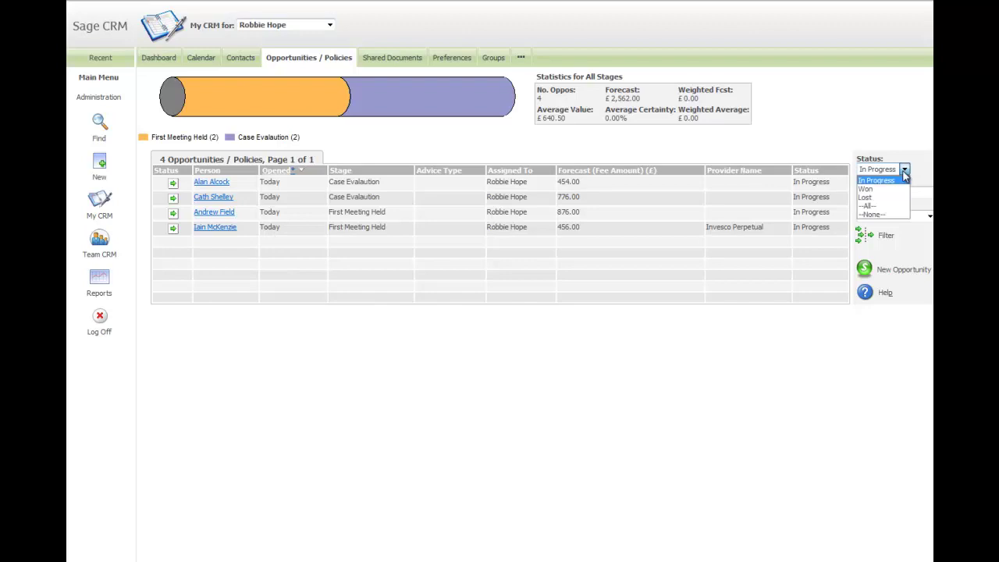
{"action": "left_click", "coordinate": [897, 180]}
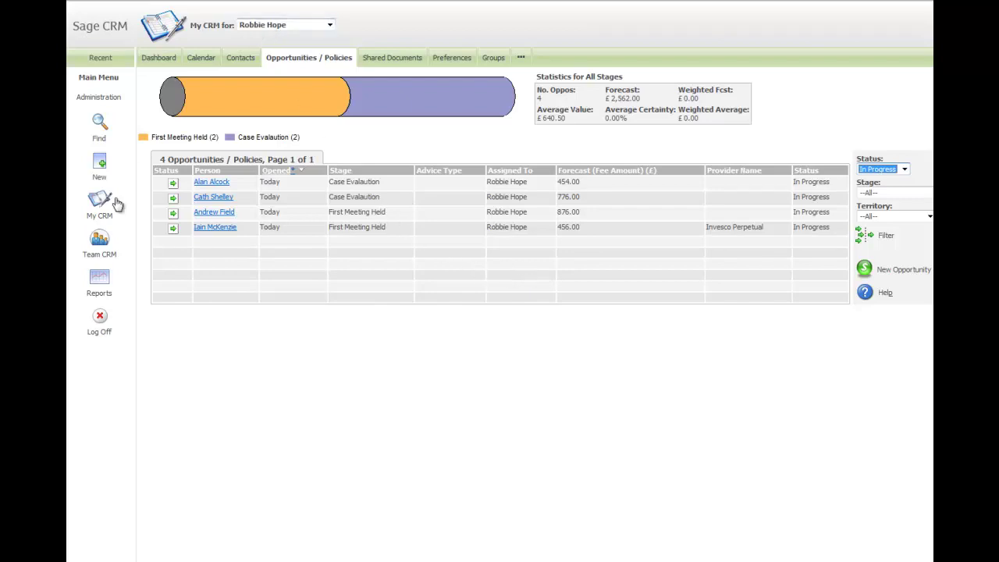
{"action": "left_click", "coordinate": [284, 27]}
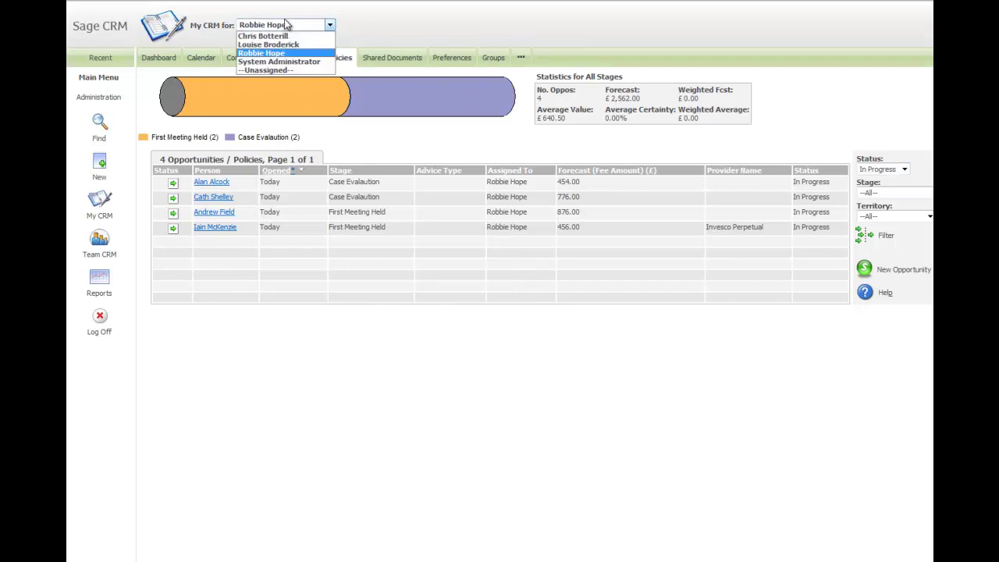
{"action": "left_click", "coordinate": [391, 27]}
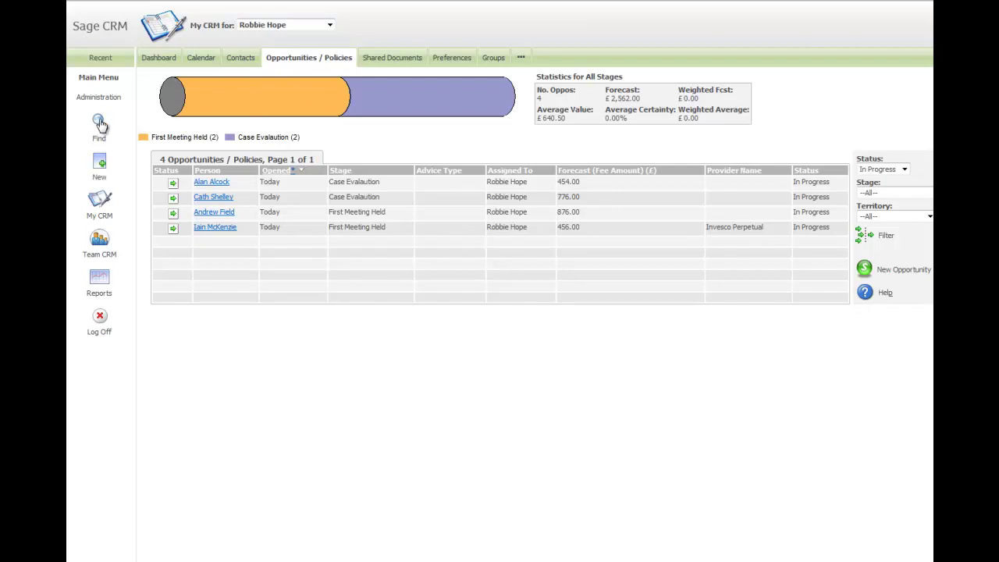
Step: Delete the First Name criterion in Find Person and search, listing all 1810 people
{"action": "mouse_move", "coordinate": [99, 123]}
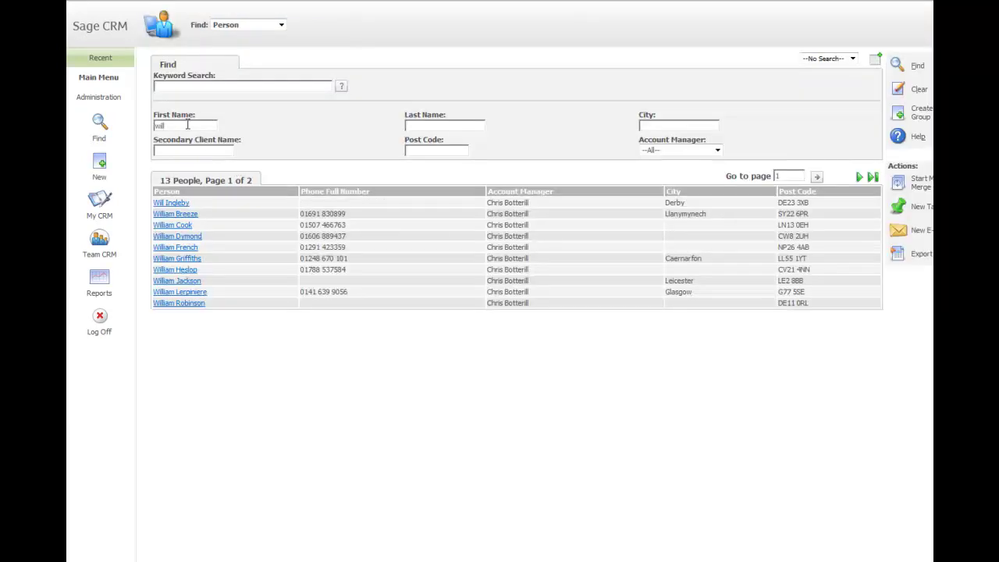
{"action": "left_click_drag", "start_coordinate": [179, 127], "coordinate": [124, 124]}
{"action": "key", "text": "BackSpace"}
{"action": "left_click", "coordinate": [897, 66]}
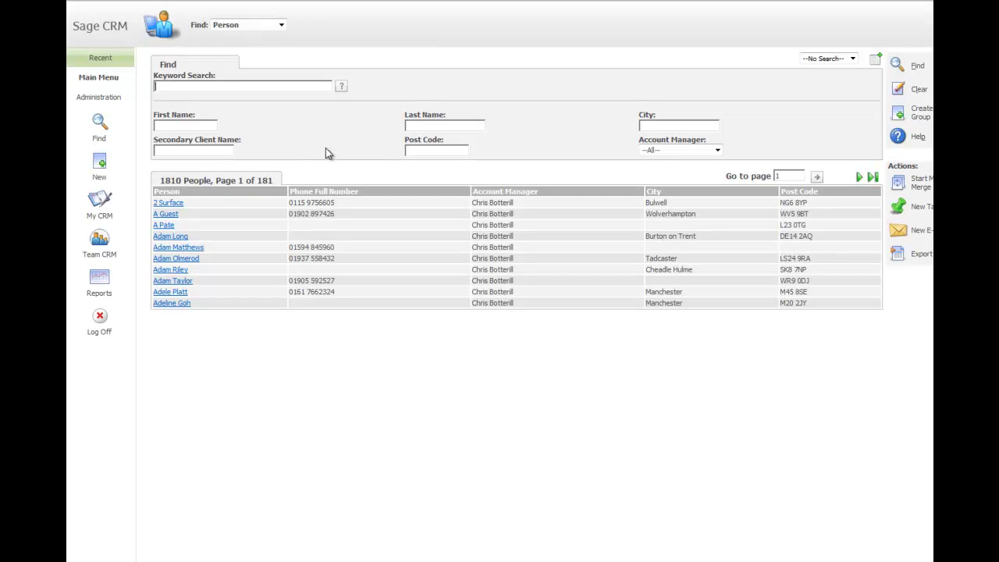
Step: Log off and log back on with the adviser's user name and password
{"action": "left_click", "coordinate": [100, 316]}
{"action": "left_click_drag", "start_coordinate": [457, 265], "coordinate": [345, 267]}
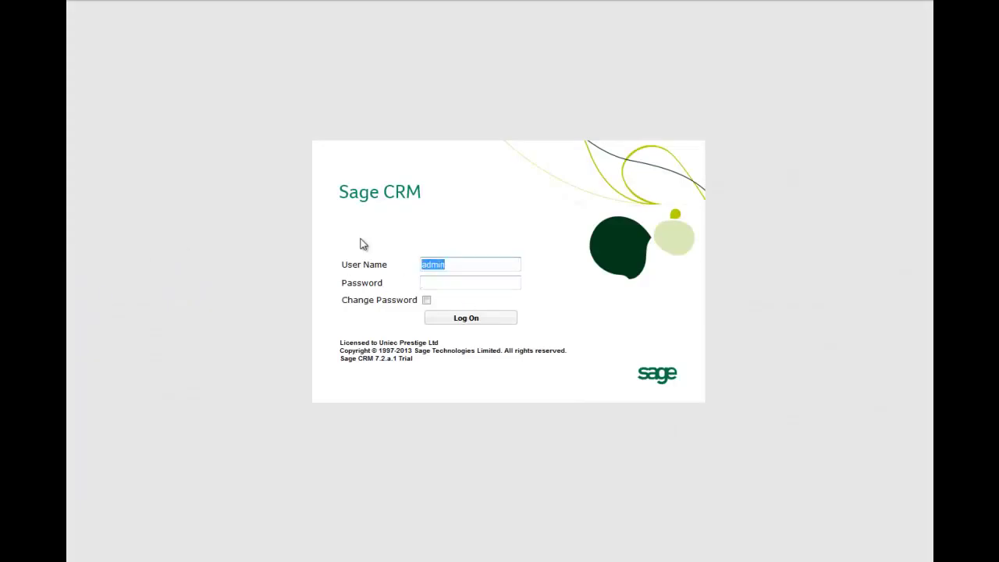
{"action": "key", "text": "Tab"}
{"action": "type", "text": "•••••"}
{"action": "left_click", "coordinate": [472, 318]}
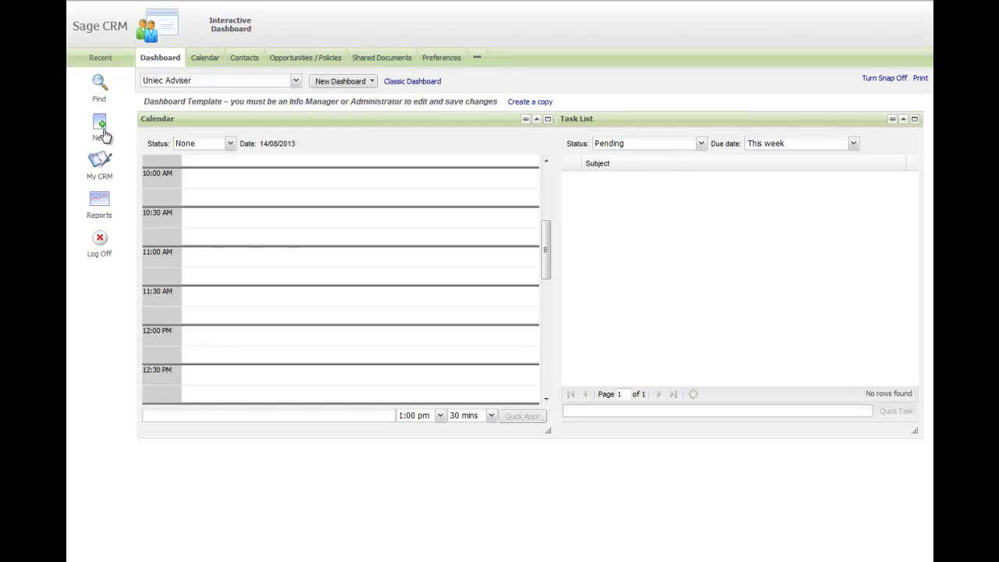
Step: Go to My CRM and show the adviser's own Opportunities / Policies list
{"action": "mouse_move", "coordinate": [105, 129]}
{"action": "left_click", "coordinate": [99, 163]}
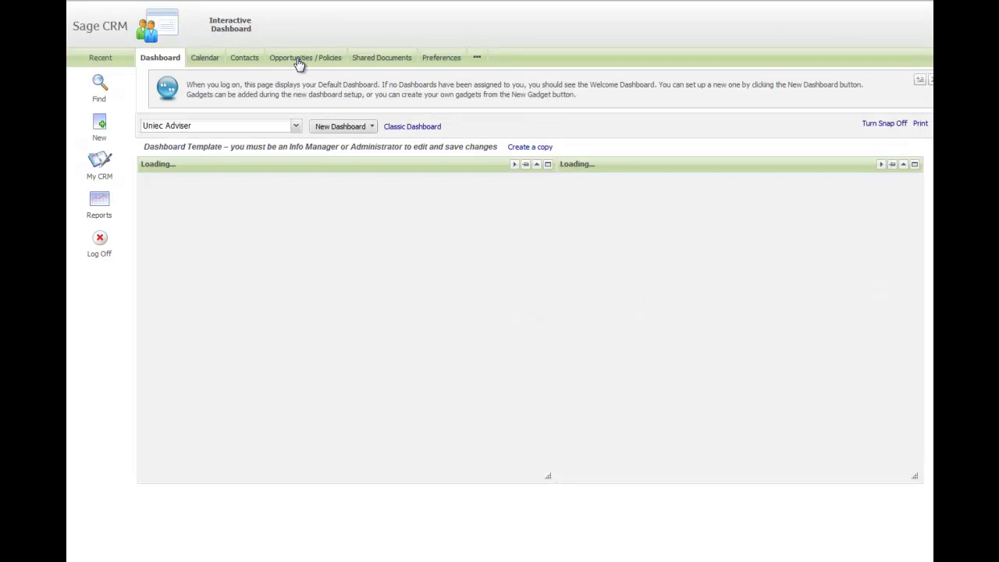
{"action": "left_click", "coordinate": [297, 60]}
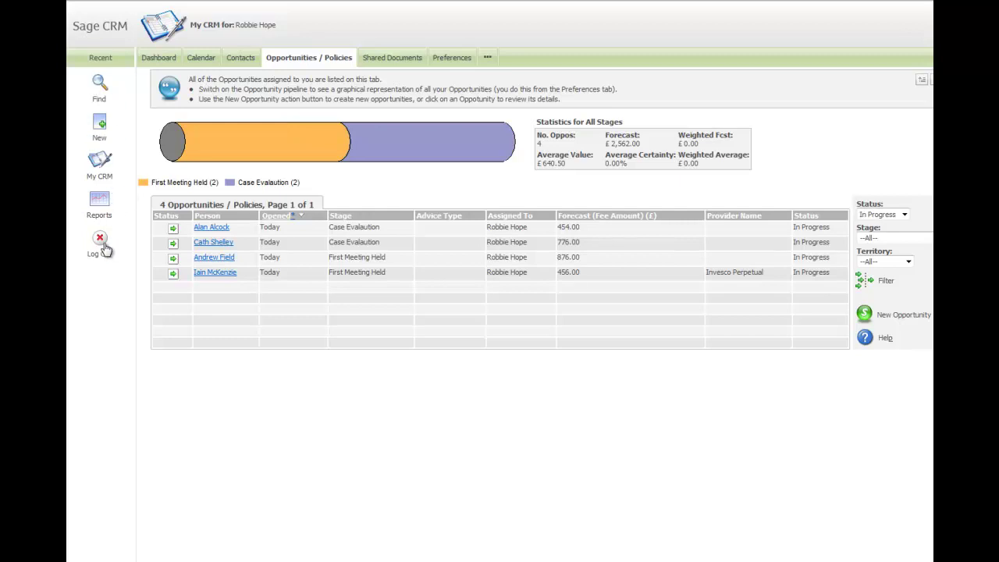
Step: Start a new person record with the client's first and last name, then continue to the full details form
{"action": "mouse_move", "coordinate": [102, 128]}
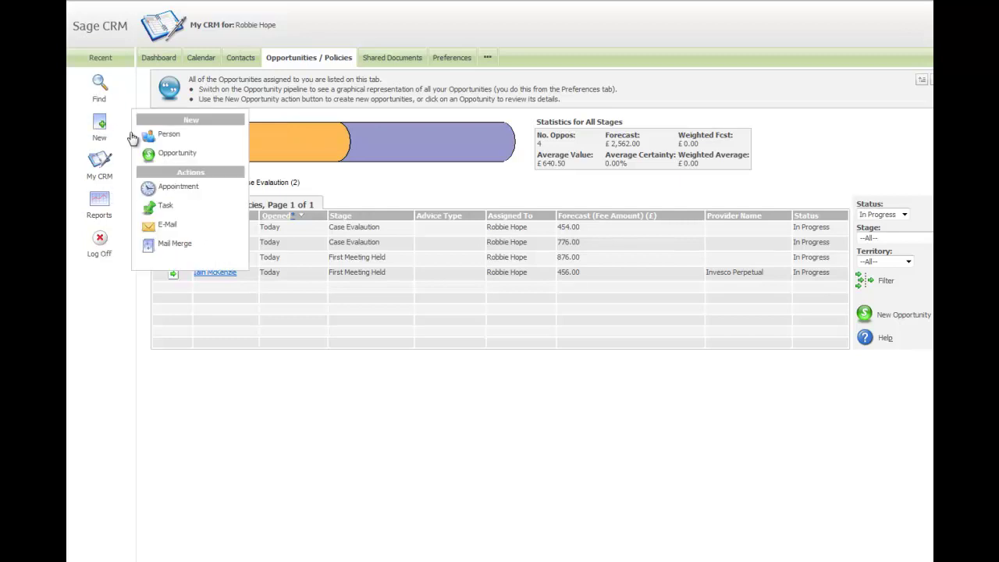
{"action": "left_click", "coordinate": [187, 134]}
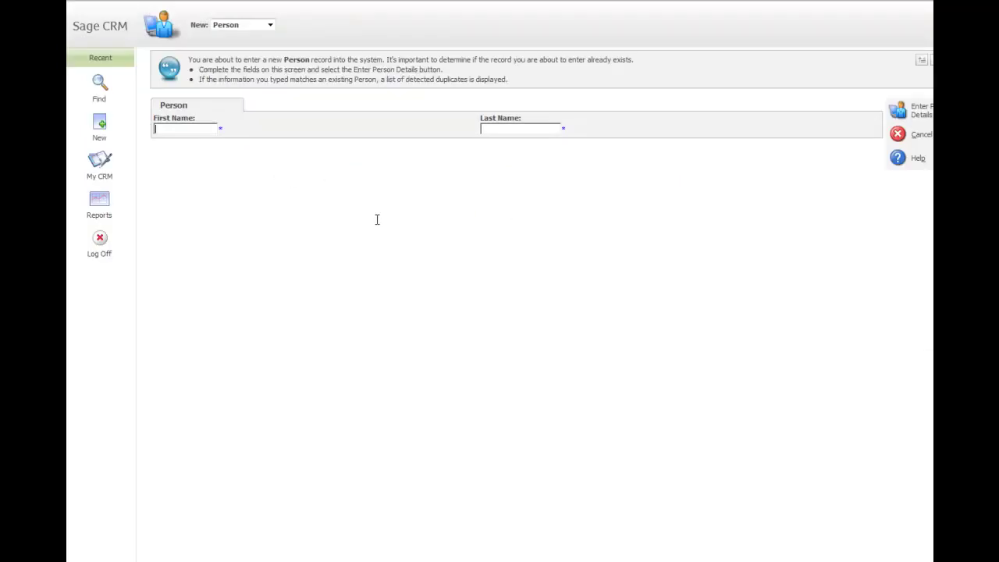
{"action": "left_click", "coordinate": [901, 113]}
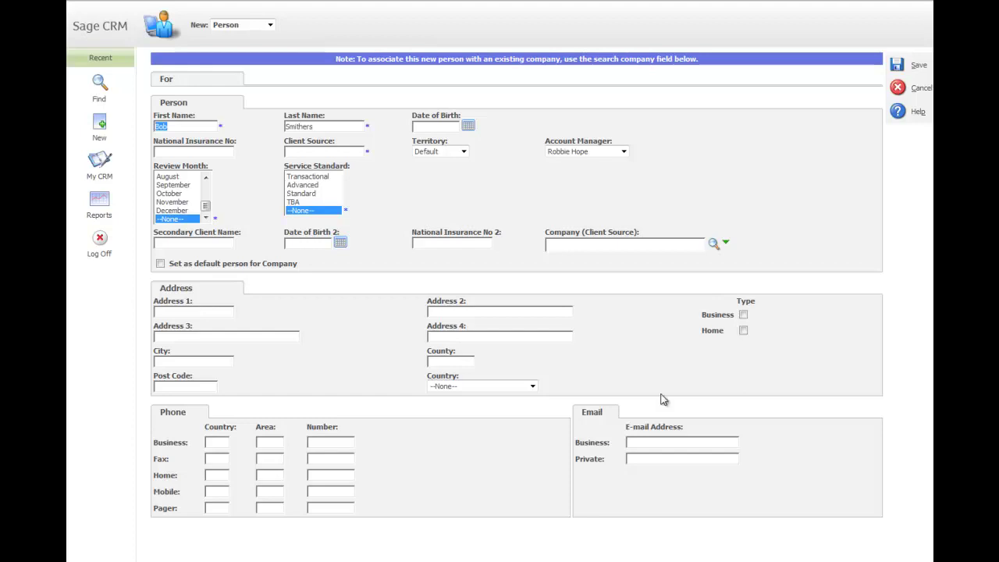
{"action": "left_click", "coordinate": [642, 441]}
{"action": "left_click", "coordinate": [217, 475]}
{"action": "key", "text": "Tab"}
{"action": "key", "text": "Tab"}
{"action": "left_click", "coordinate": [900, 67]}
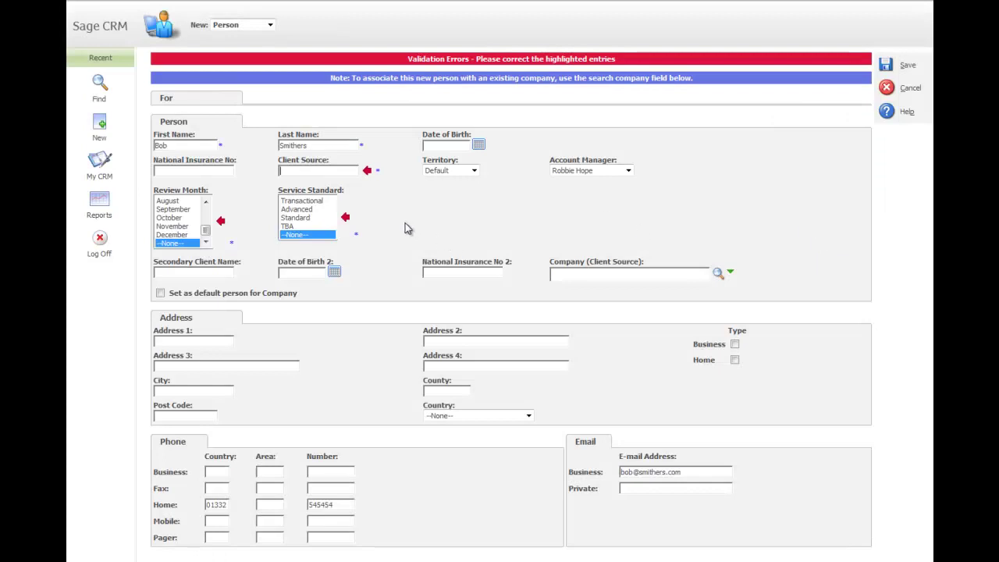
Step: Set Client Source to Referral from Employer, Review Month September, Service Standard Transactional, and save the person
{"action": "left_click", "coordinate": [334, 171]}
{"action": "type", "text": "Referral fro"}
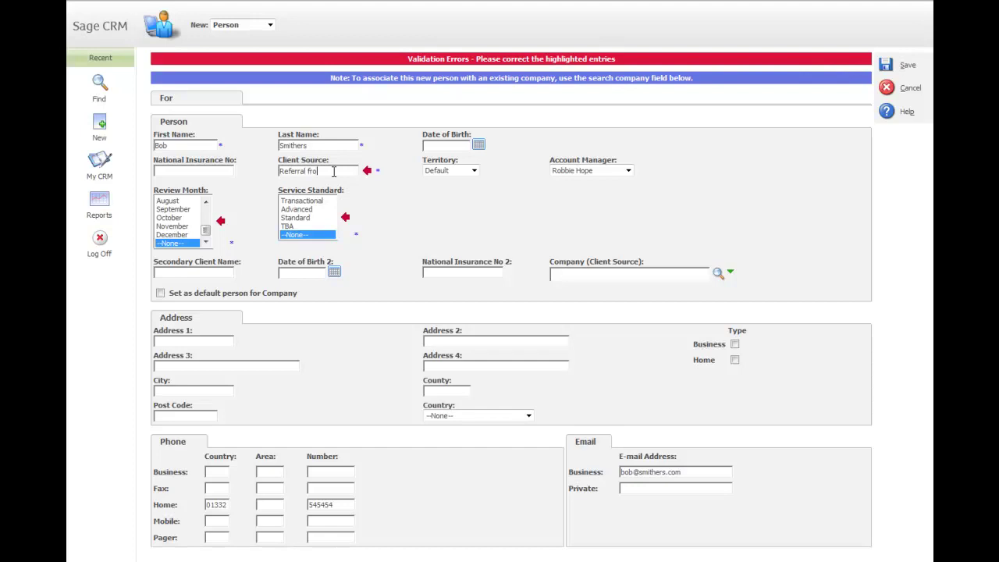
{"action": "type", "text": "m "}
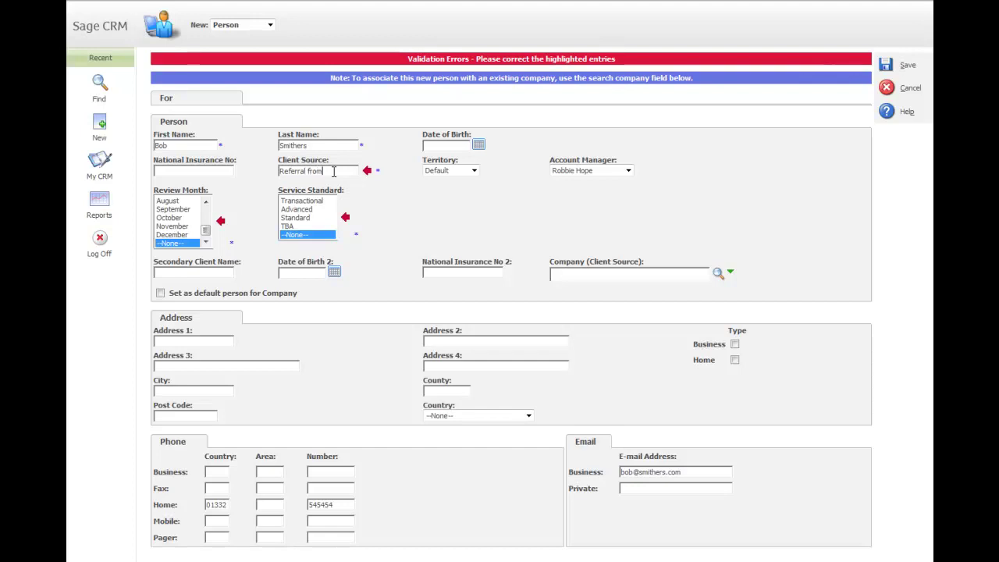
{"action": "type", "text": "Employ"}
{"action": "left_click", "coordinate": [172, 209]}
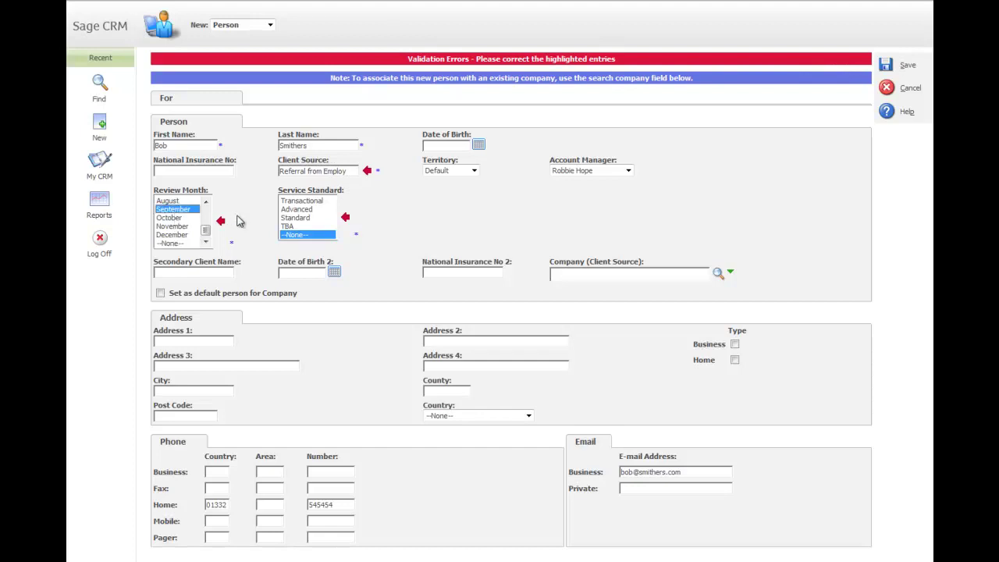
{"action": "left_click", "coordinate": [303, 201]}
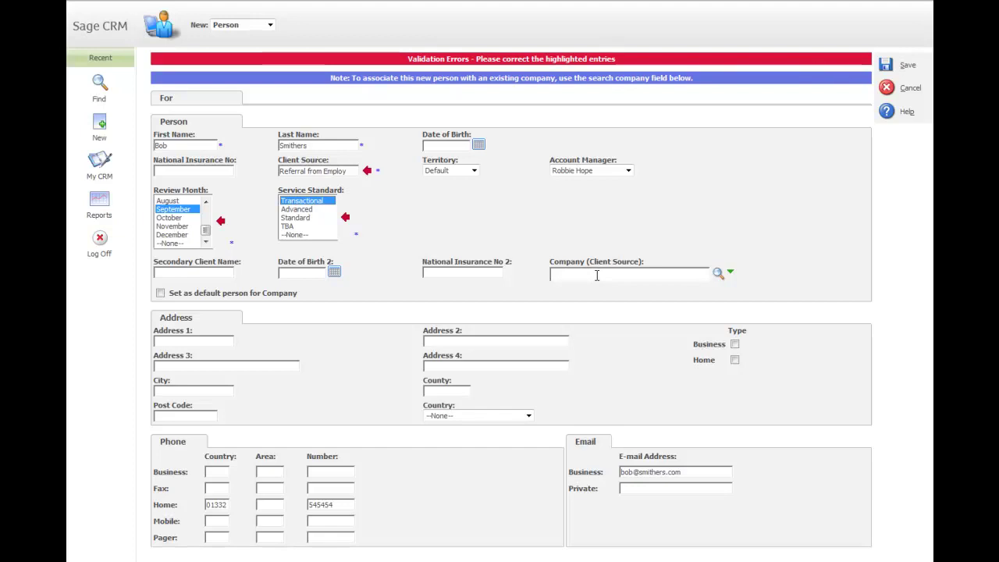
{"action": "left_click", "coordinate": [717, 273]}
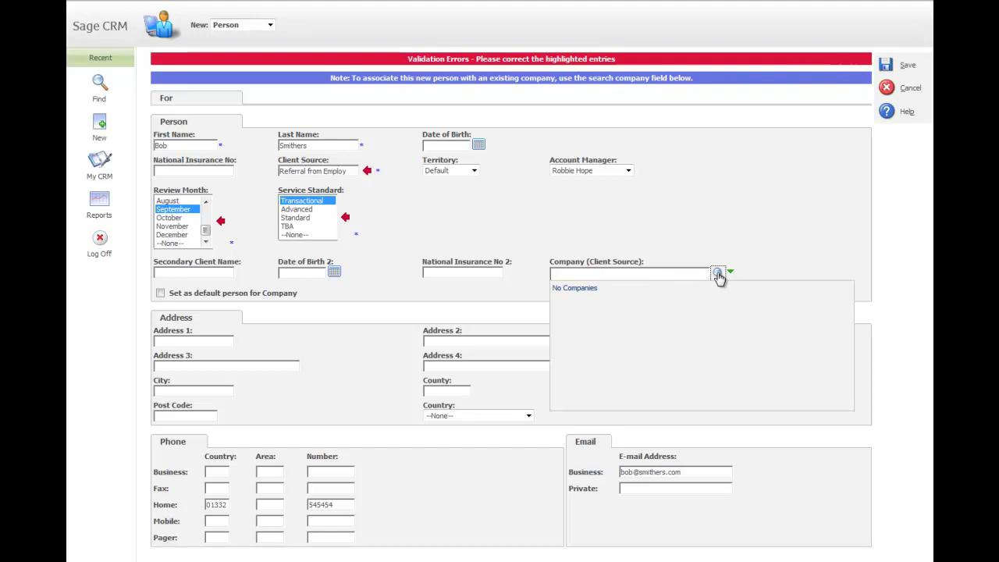
{"action": "left_click", "coordinate": [604, 274]}
{"action": "left_click", "coordinate": [887, 67]}
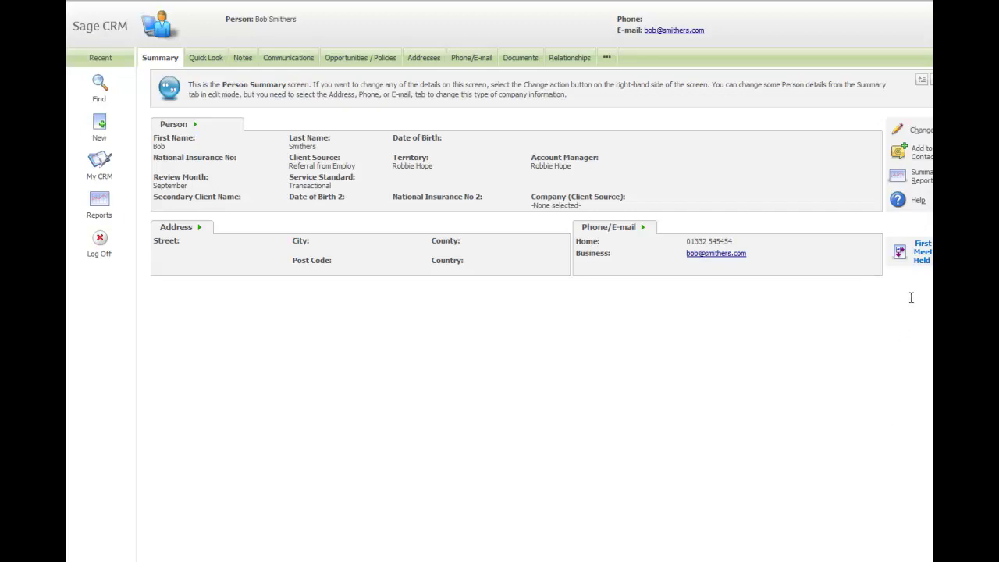
Step: Progress to First Meeting Held with post-meeting letter sent and letters of authority passed to admin both Yes
{"action": "left_click", "coordinate": [923, 253]}
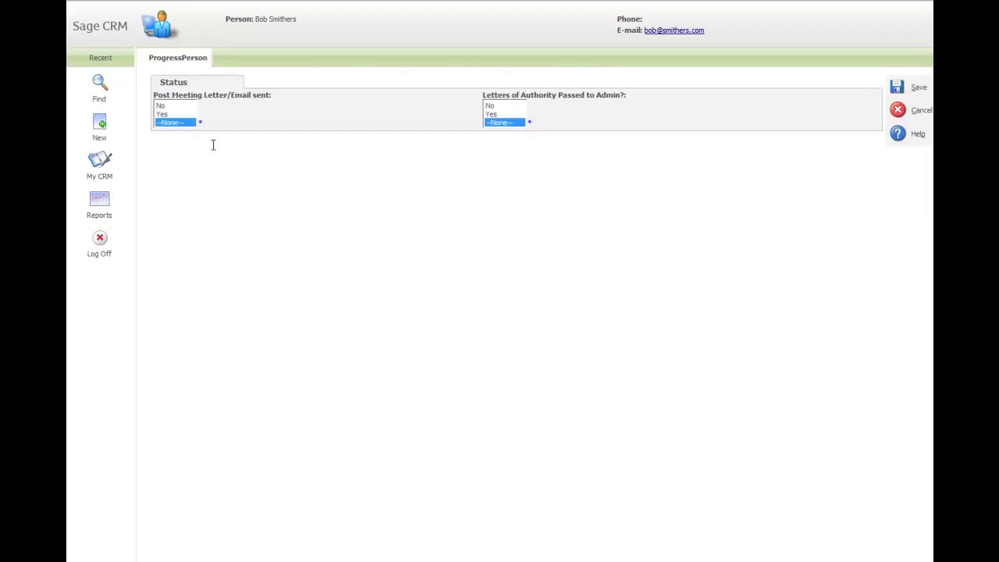
{"action": "left_click", "coordinate": [169, 115]}
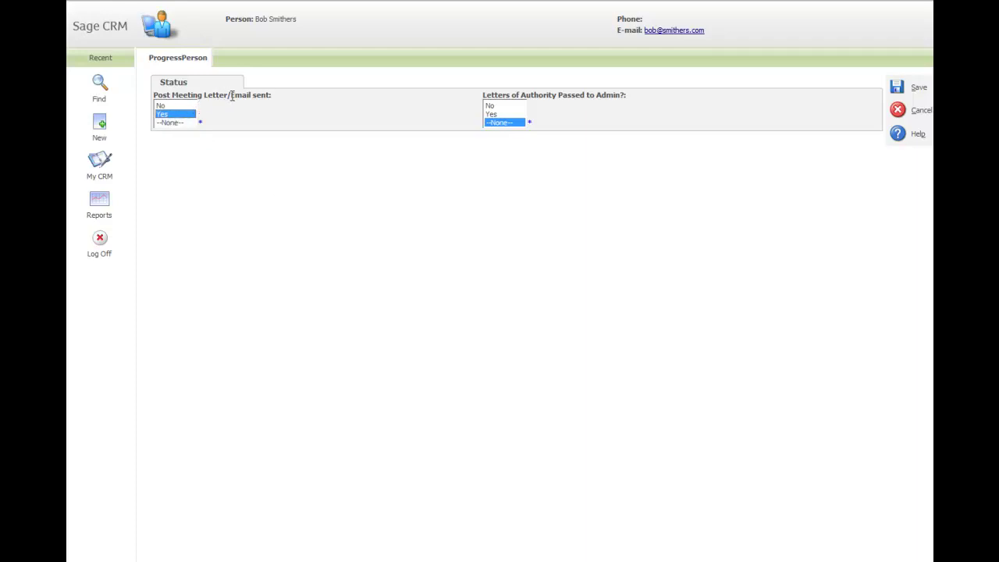
{"action": "left_click", "coordinate": [494, 115]}
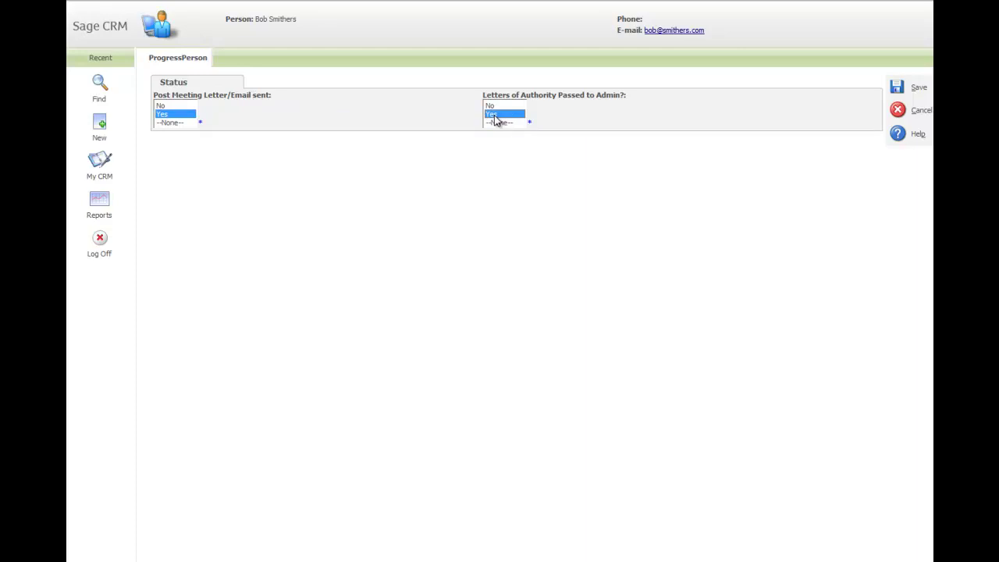
{"action": "left_click", "coordinate": [897, 88]}
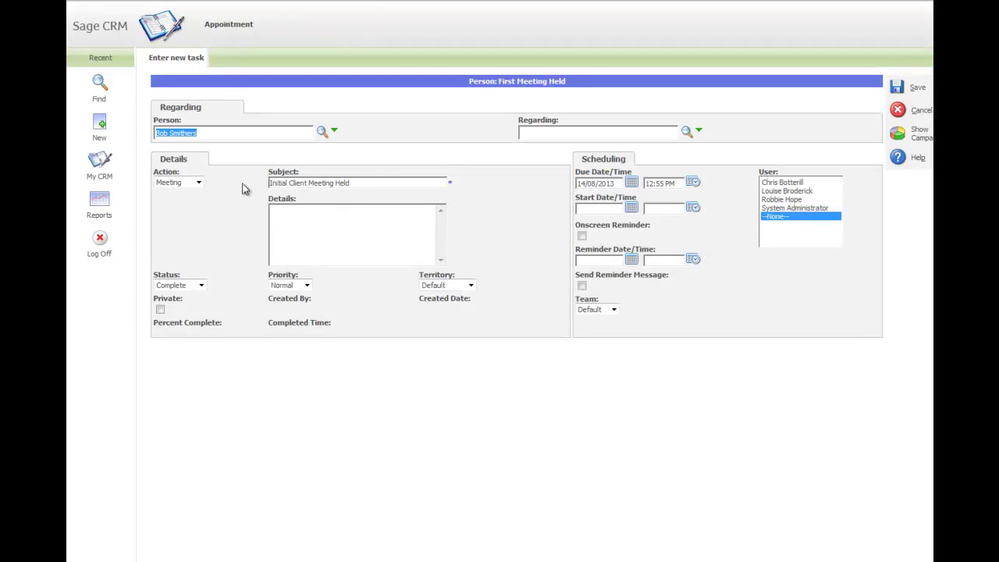
Step: Save the prefilled 'Initial Client Meeting Held' meeting task
{"action": "left_click_drag", "start_coordinate": [364, 182], "coordinate": [259, 182]}
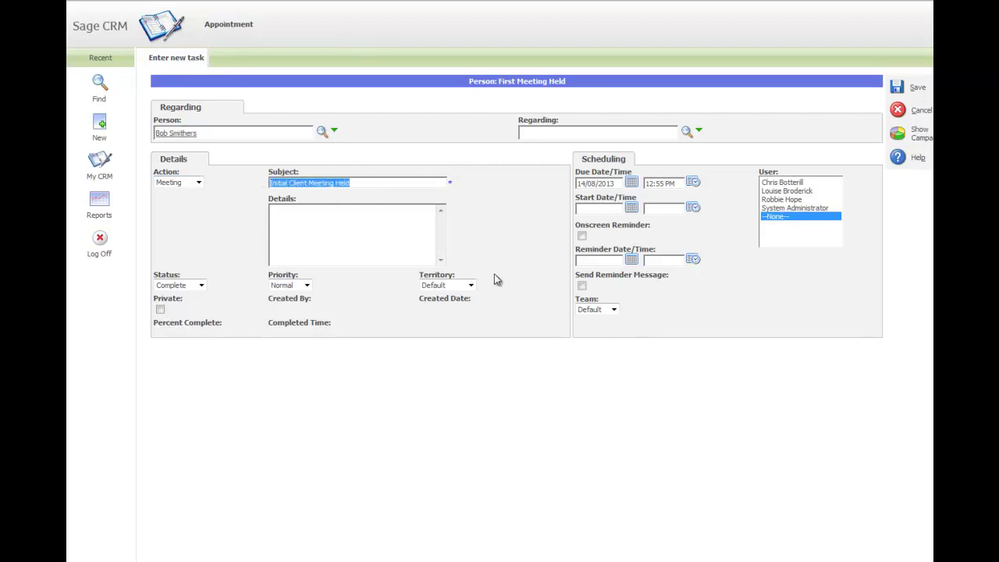
{"action": "left_click", "coordinate": [897, 88]}
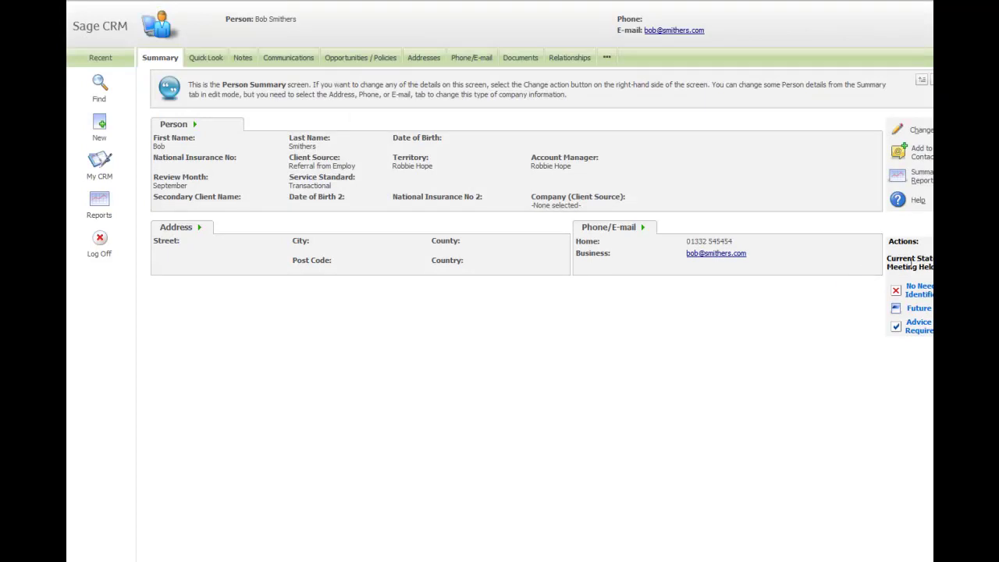
Step: Check the person's current workflow state, then move them to Future Needs
{"action": "left_click_drag", "start_coordinate": [887, 258], "coordinate": [933, 258]}
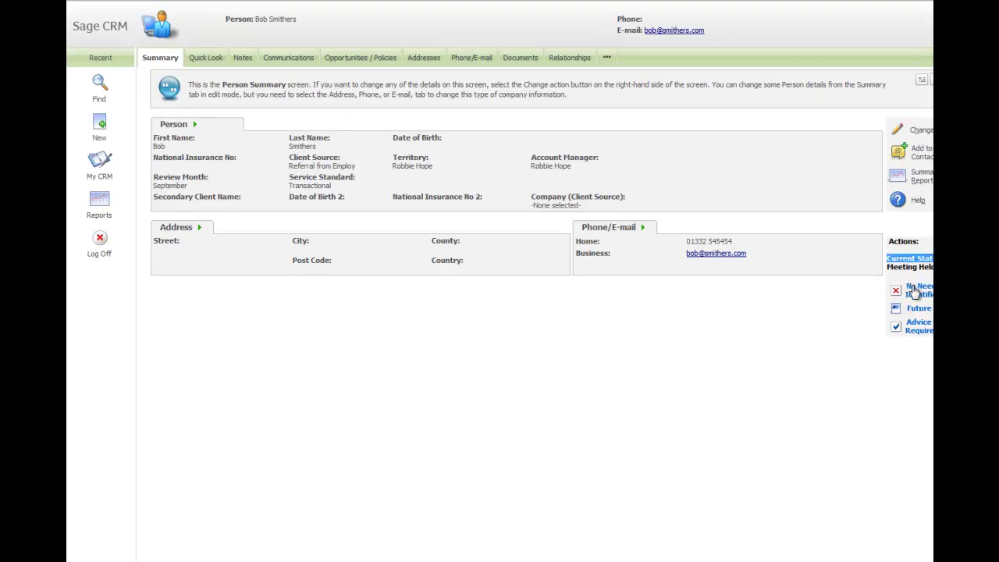
{"action": "left_click", "coordinate": [883, 372]}
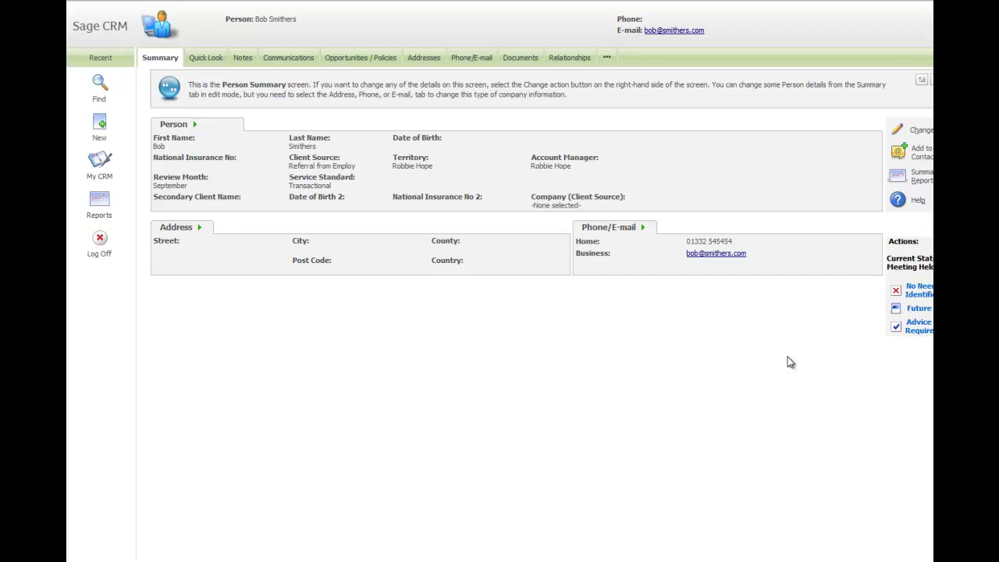
{"action": "left_click", "coordinate": [919, 310]}
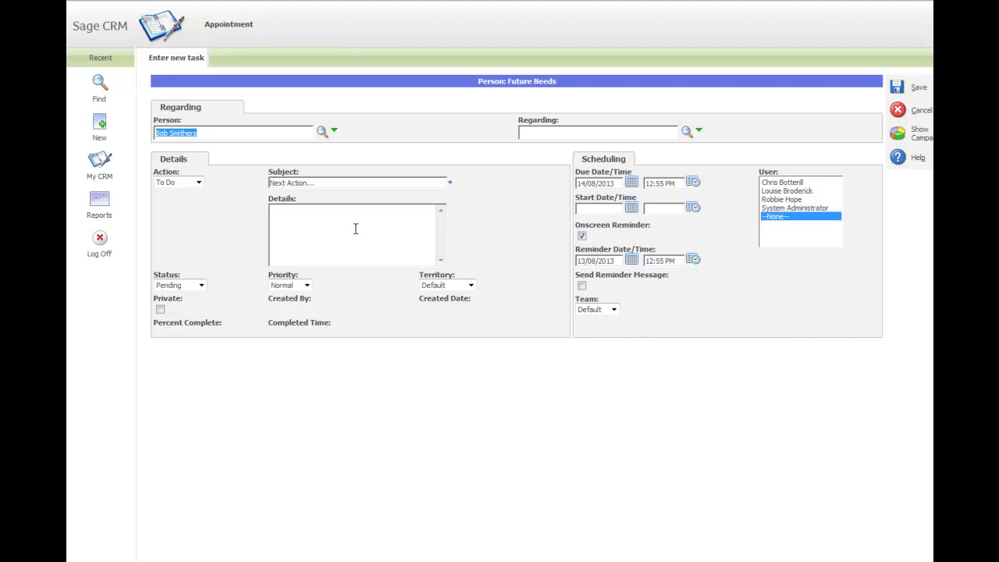
Step: Save the Next Action to-do due 14/08/2013, assigned to the chosen user with team Default
{"action": "left_click_drag", "start_coordinate": [328, 183], "coordinate": [241, 187]}
{"action": "left_click", "coordinate": [631, 183]}
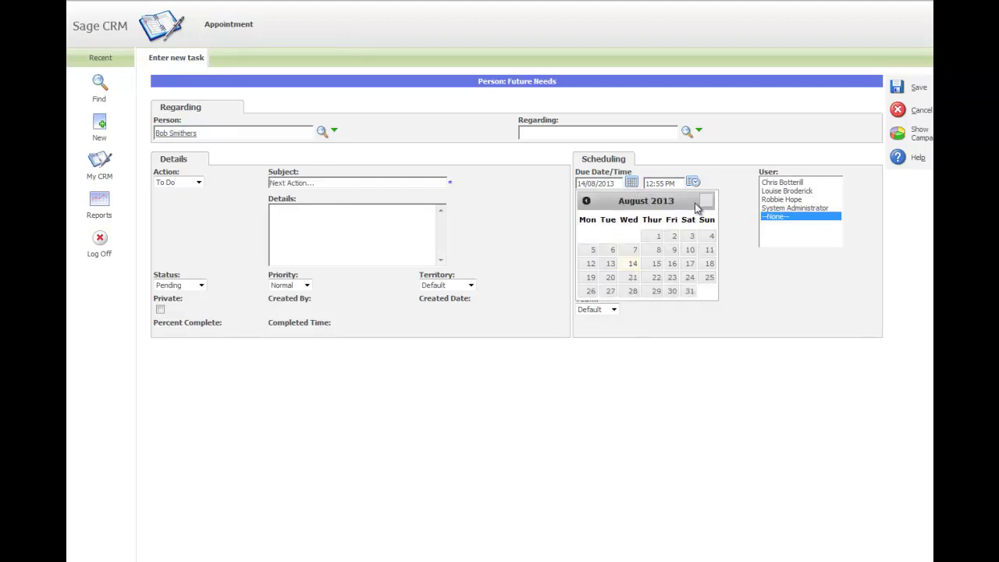
{"action": "left_click", "coordinate": [778, 200]}
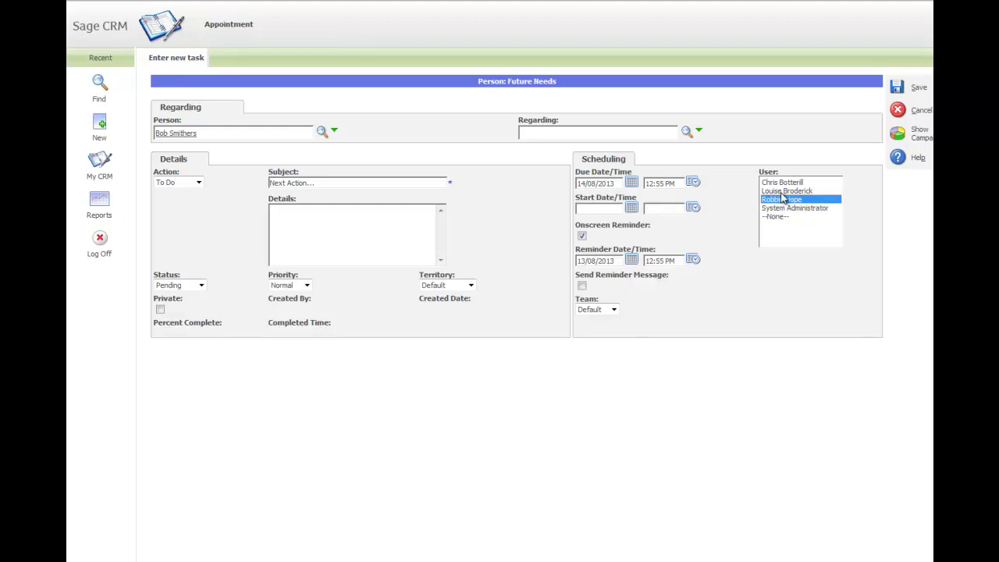
{"action": "left_click", "coordinate": [614, 310]}
{"action": "left_click", "coordinate": [613, 309]}
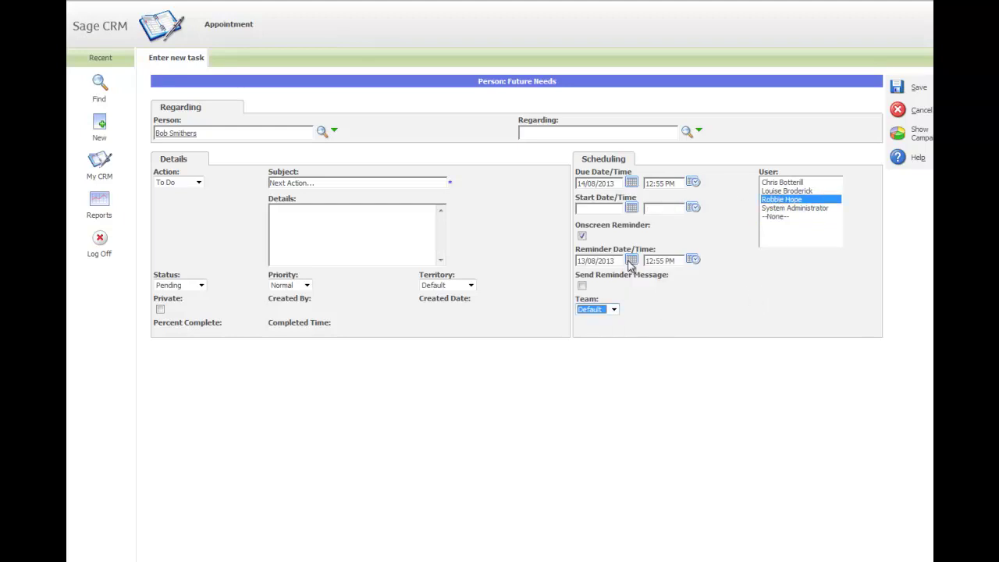
{"action": "left_click", "coordinate": [897, 88]}
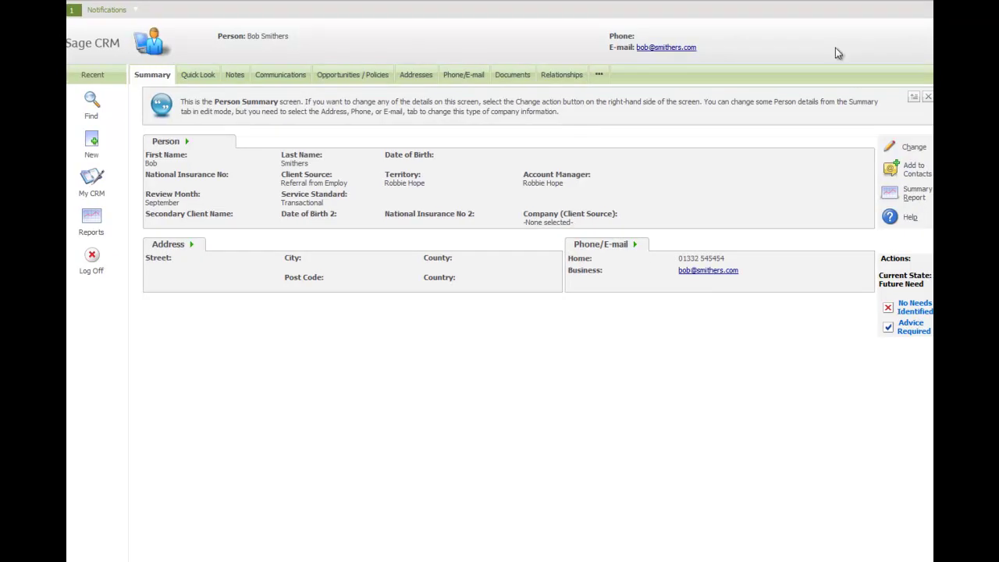
Step: Move the person to Advice Required and try saving the blank New Opportunity form
{"action": "left_click", "coordinate": [889, 328]}
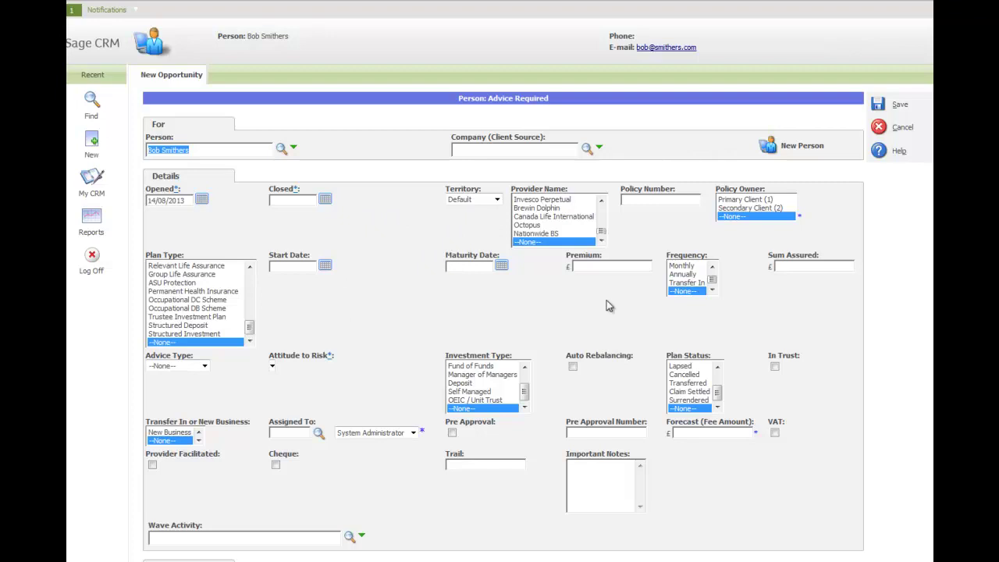
{"action": "scroll", "coordinate": [503, 312], "scroll_direction": "down", "scroll_amount": 2}
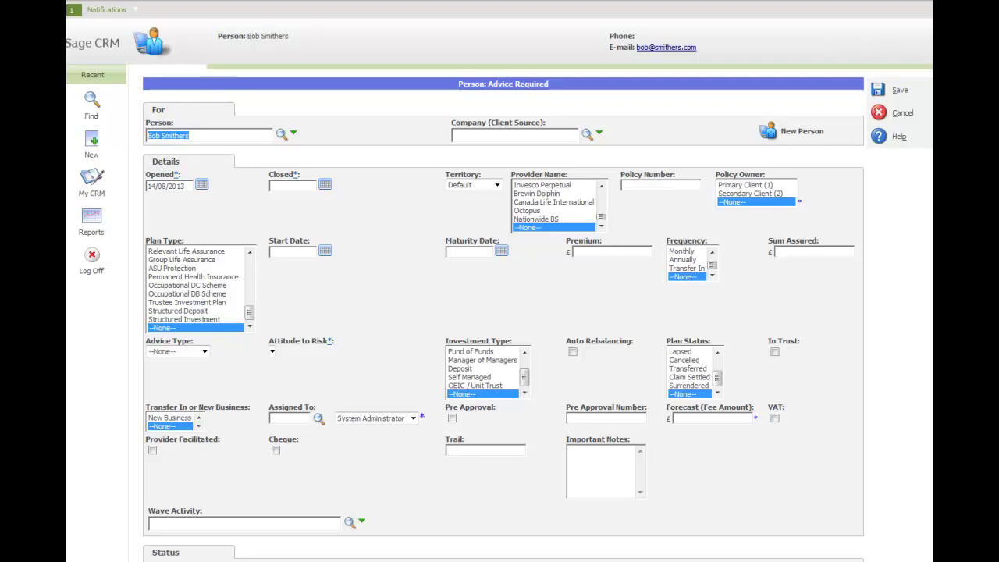
{"action": "scroll", "coordinate": [503, 312], "scroll_direction": "down", "scroll_amount": 3}
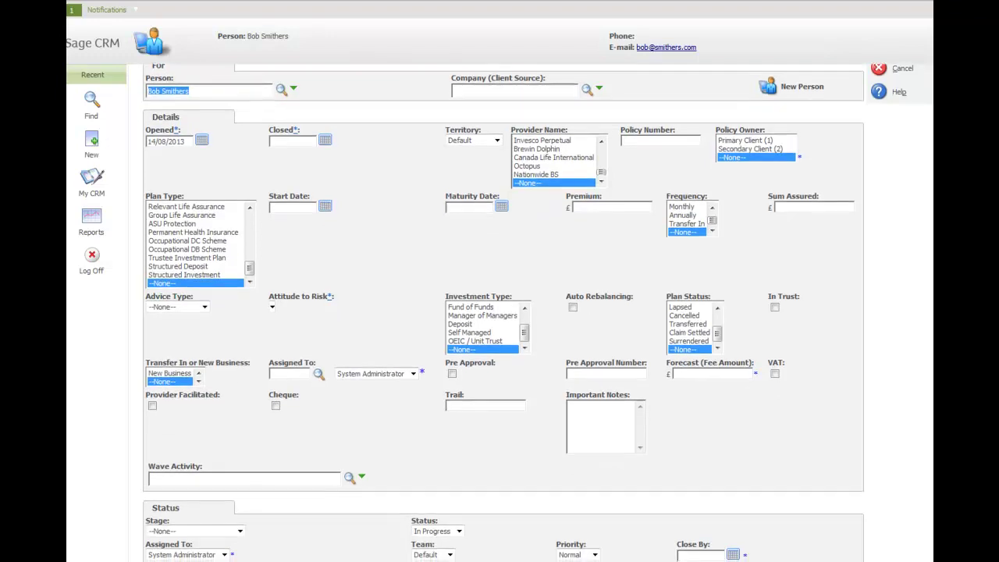
{"action": "scroll", "coordinate": [504, 312], "scroll_direction": "up", "scroll_amount": 3}
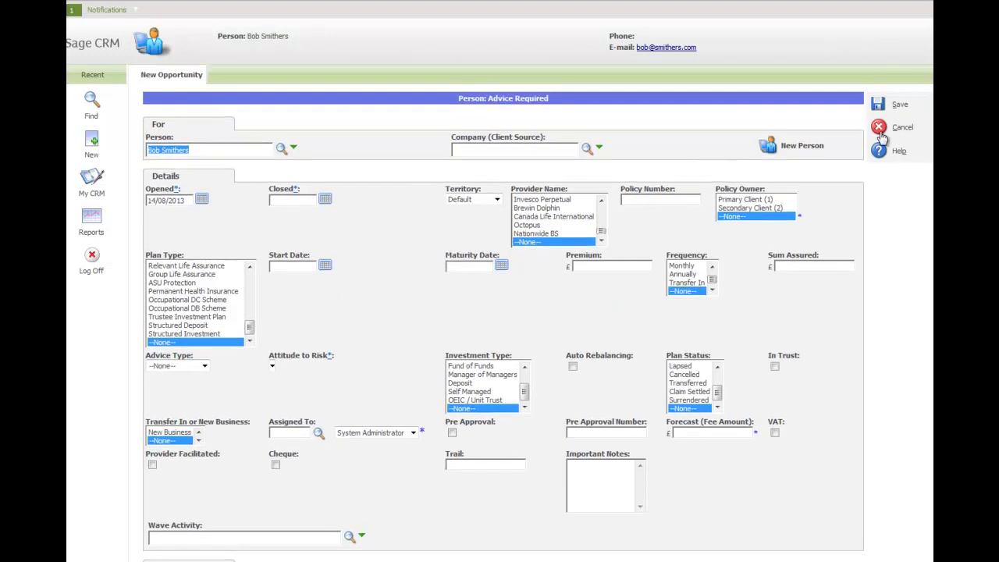
{"action": "left_click", "coordinate": [876, 107]}
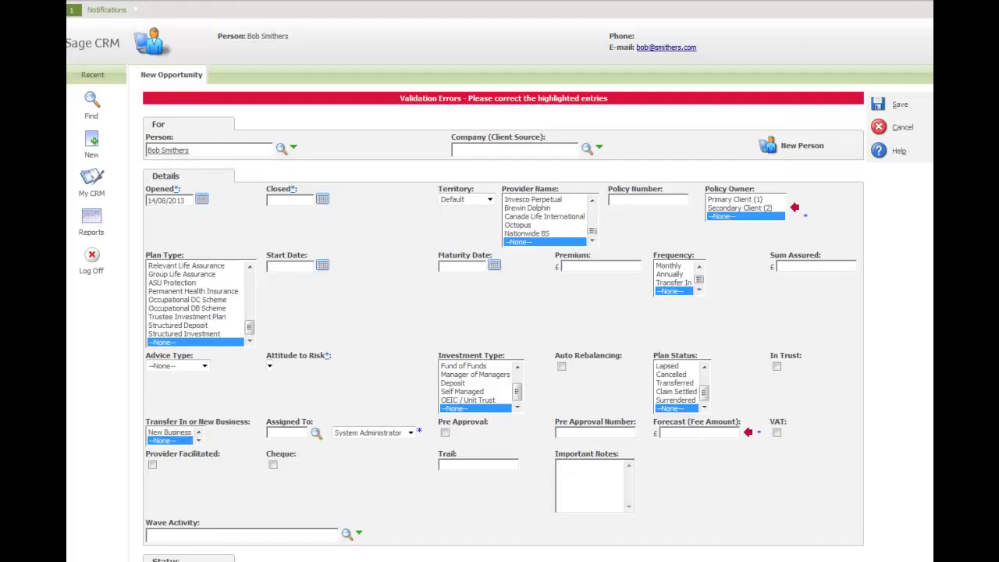
Step: Set Policy Owner to Primary Client (1), Forecast 456, Close By 04/08/2013, and save the opportunity
{"action": "left_click", "coordinate": [719, 201]}
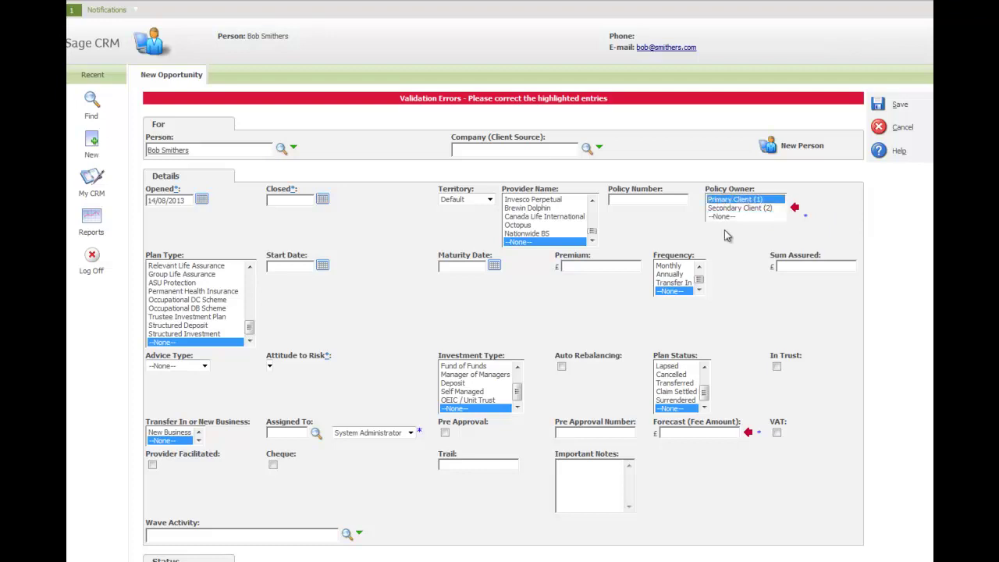
{"action": "left_click", "coordinate": [708, 433]}
{"action": "type", "text": "456"}
{"action": "scroll", "coordinate": [925, 379], "scroll_direction": "down", "scroll_amount": 3}
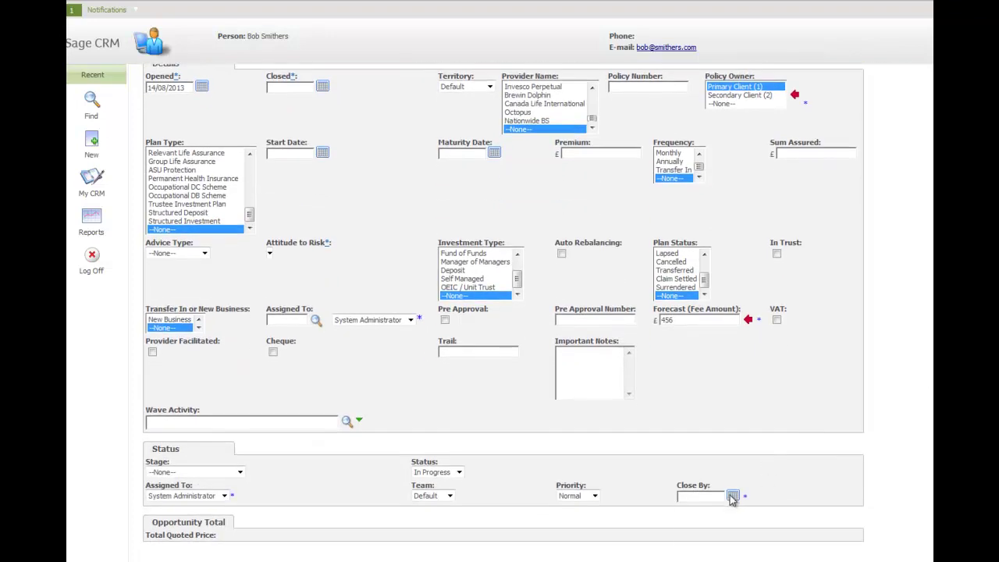
{"action": "left_click", "coordinate": [732, 497]}
{"action": "left_click", "coordinate": [807, 554]}
{"action": "scroll", "coordinate": [918, 392], "scroll_direction": "up", "scroll_amount": 3}
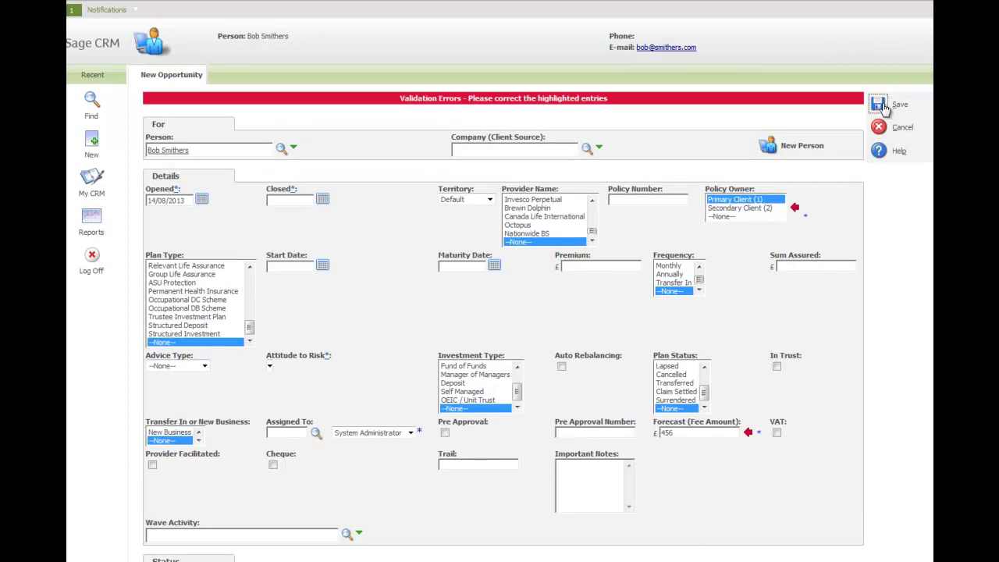
{"action": "left_click", "coordinate": [880, 106]}
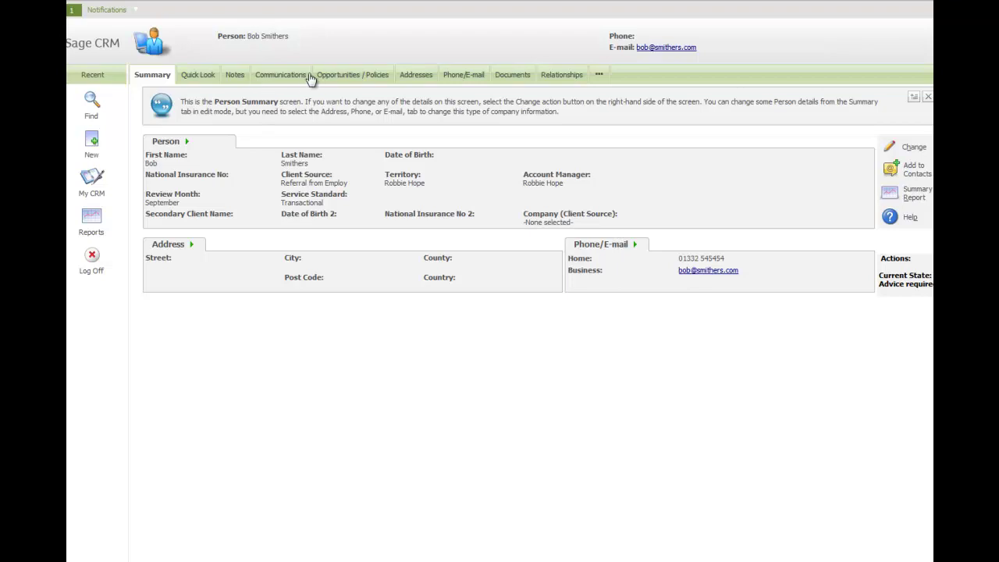
Step: Show the person's Opportunities / Policies list to reach the new £456 opportunity
{"action": "left_click", "coordinate": [353, 77]}
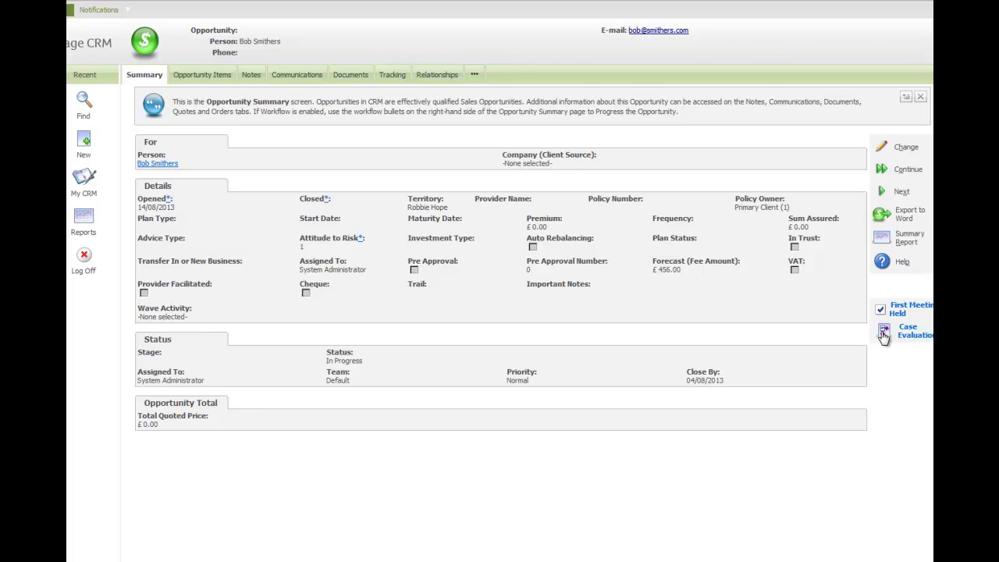
Step: Add a tracking note for the First Meeting Held stage and save it
{"action": "left_click", "coordinate": [903, 309]}
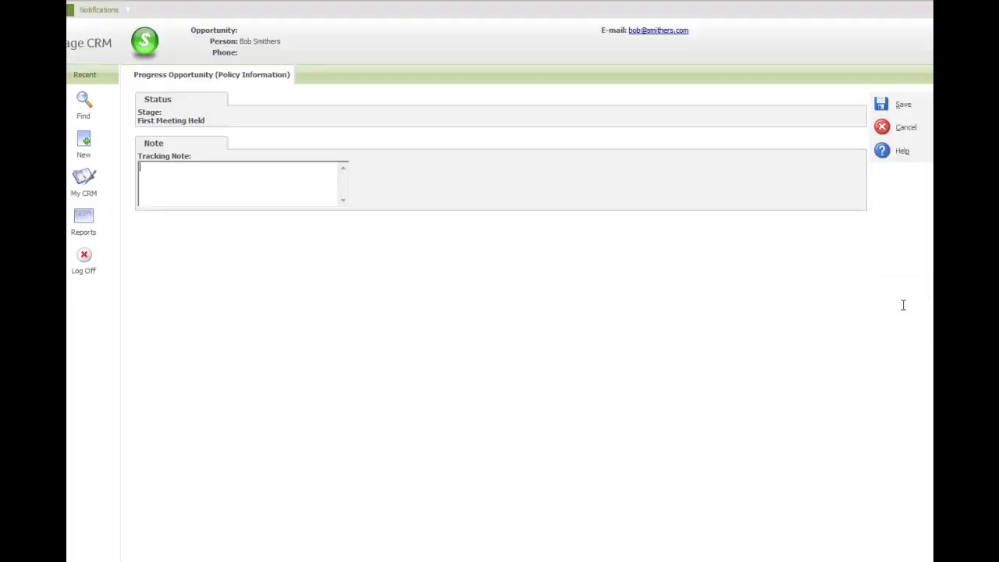
{"action": "type", "text": "svsdfvdff"}
{"action": "left_click", "coordinate": [880, 106]}
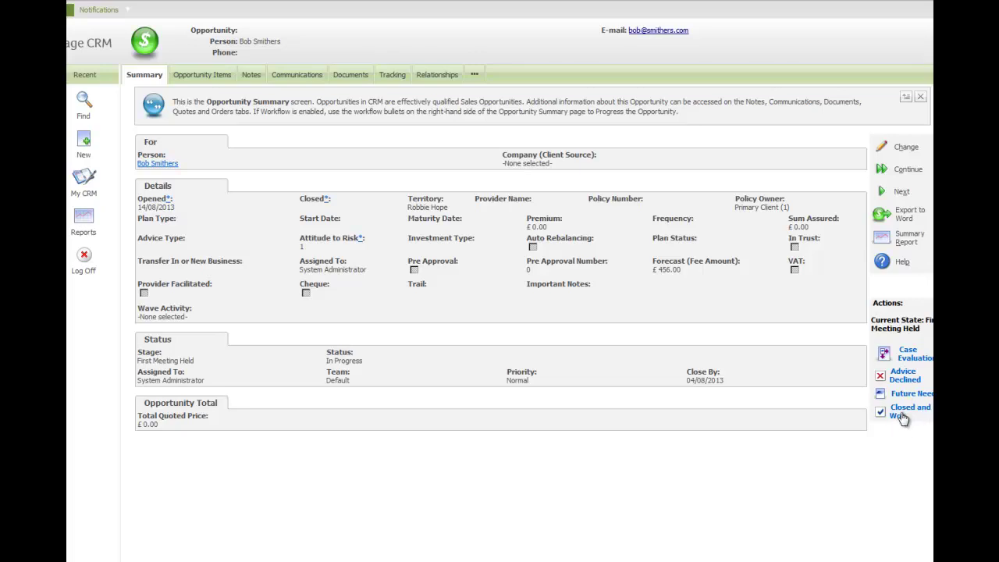
Step: Progress the opportunity to Case Evaluation with its own tracking note and save
{"action": "left_click", "coordinate": [909, 355]}
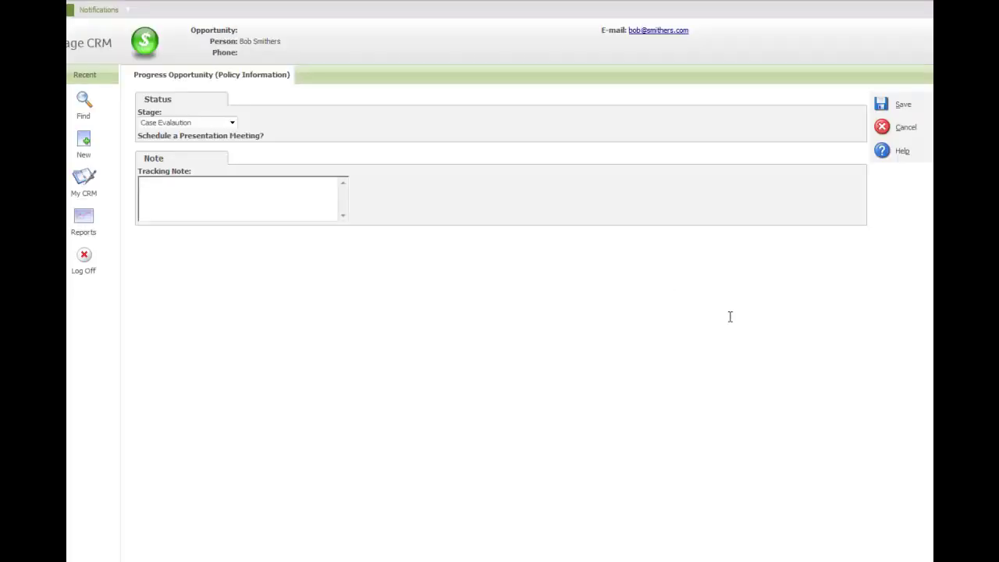
{"action": "left_click", "coordinate": [198, 195]}
{"action": "type", "text": "dfvbdfbfd"}
{"action": "left_click", "coordinate": [881, 107]}
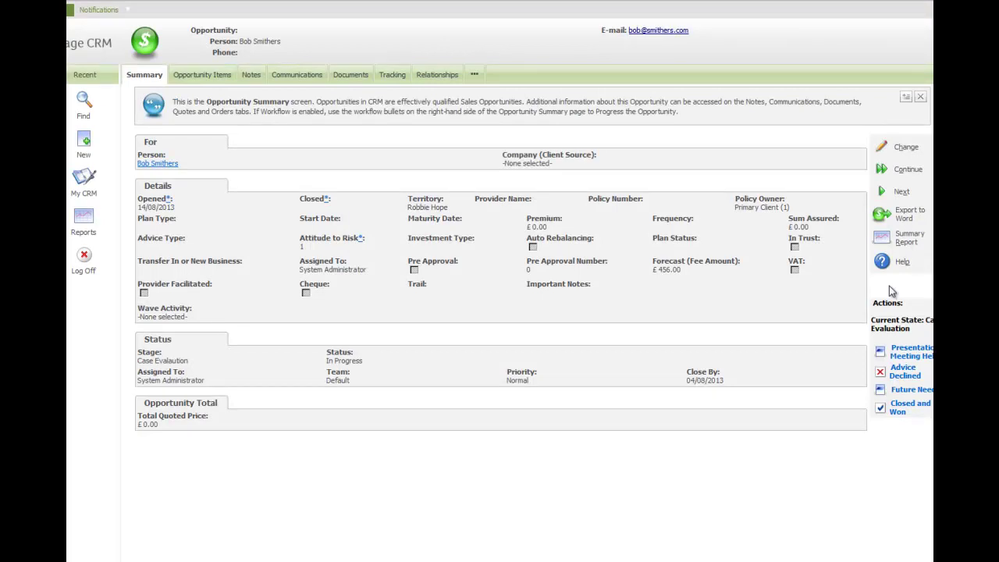
Step: Start the Presentation Meeting Held stage with ASU Protection, Brewin Dolphin and a £25 monthly premium
{"action": "left_click", "coordinate": [903, 354]}
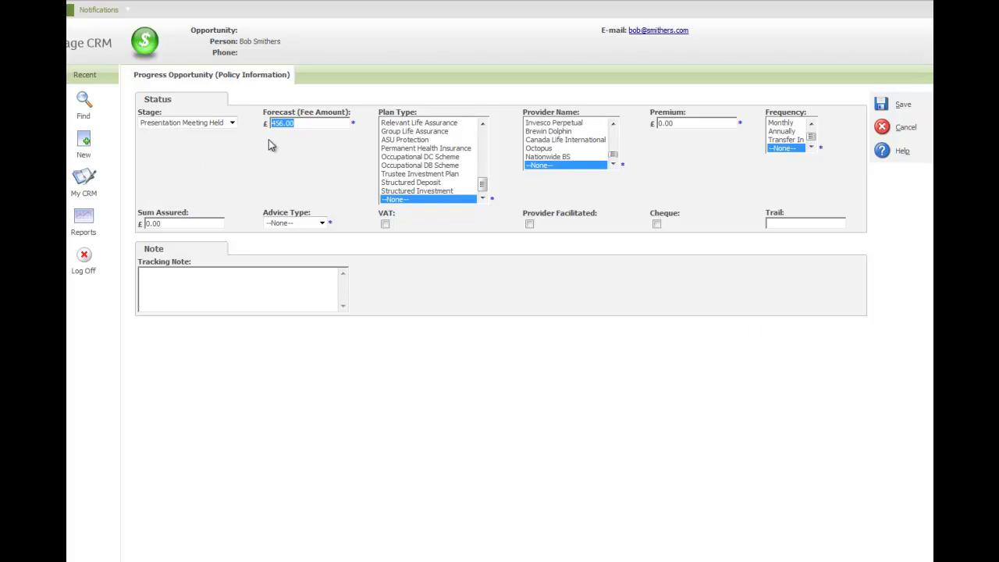
{"action": "left_click", "coordinate": [305, 122]}
{"action": "left_click_drag", "start_coordinate": [304, 122], "coordinate": [264, 127]}
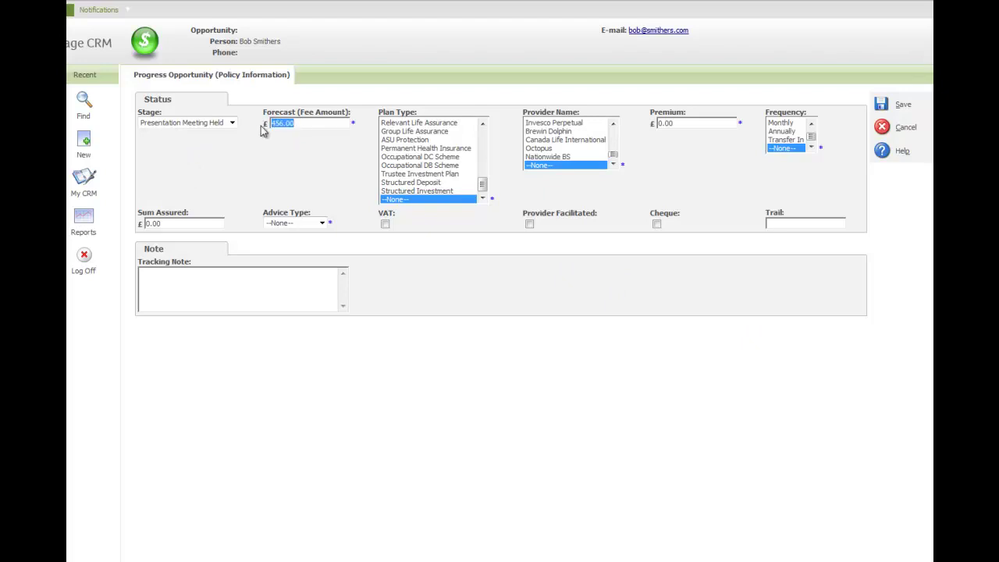
{"action": "left_click", "coordinate": [419, 140]}
{"action": "left_click", "coordinate": [546, 132]}
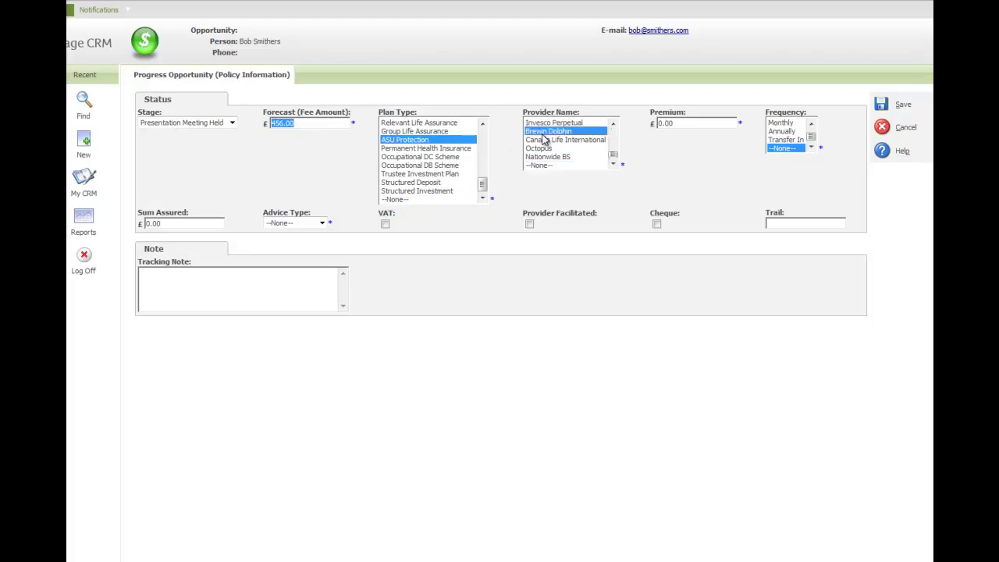
{"action": "left_click_drag", "start_coordinate": [685, 126], "coordinate": [651, 125]}
{"action": "type", "text": "25"}
{"action": "left_click", "coordinate": [781, 122]}
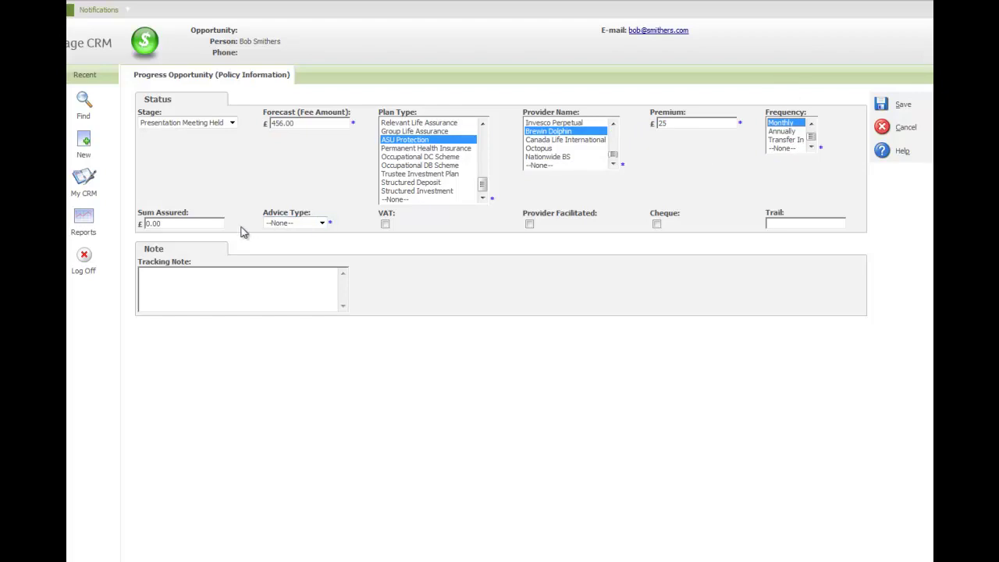
Step: Set advice type to Execution Only, tick VAT and Cheque, and save the stage
{"action": "left_click", "coordinate": [286, 224]}
{"action": "left_click", "coordinate": [287, 244]}
{"action": "left_click", "coordinate": [384, 224]}
{"action": "left_click", "coordinate": [657, 224]}
{"action": "left_click", "coordinate": [881, 105]}
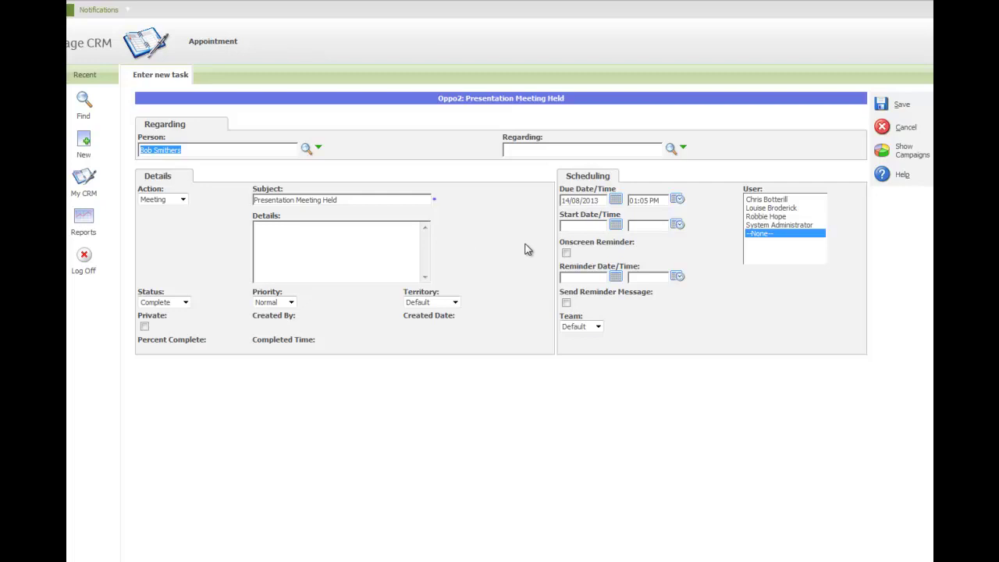
Step: Assign the Presentation Meeting Held task to a user, due 13/08/2013 at 04:00 PM, add details and save
{"action": "left_click", "coordinate": [764, 216]}
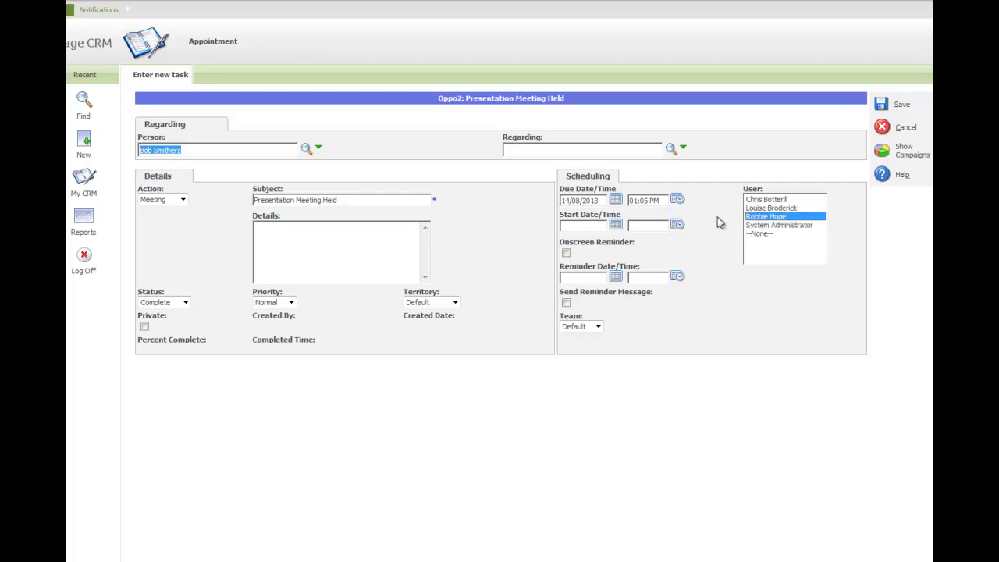
{"action": "left_click", "coordinate": [616, 202]}
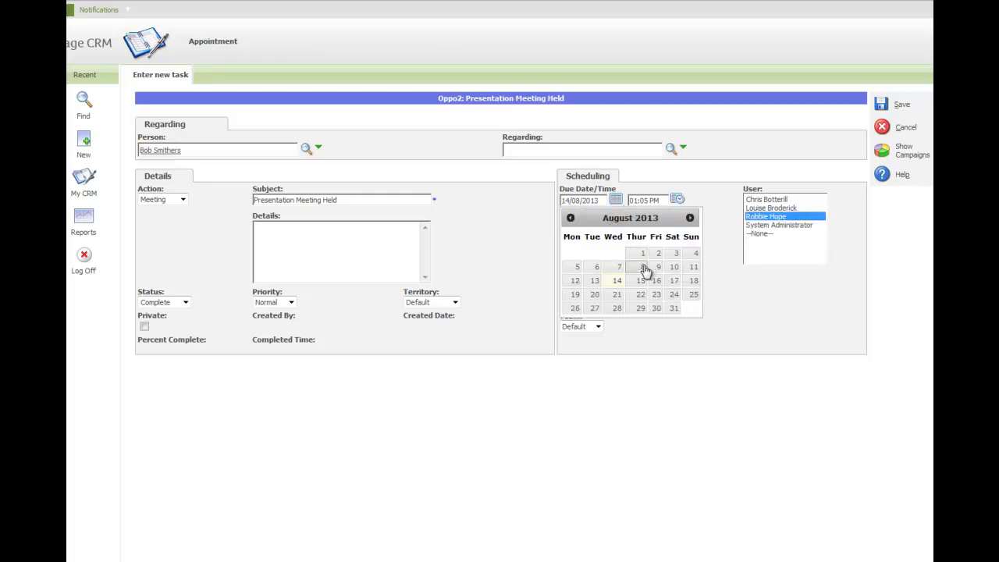
{"action": "left_click", "coordinate": [594, 282]}
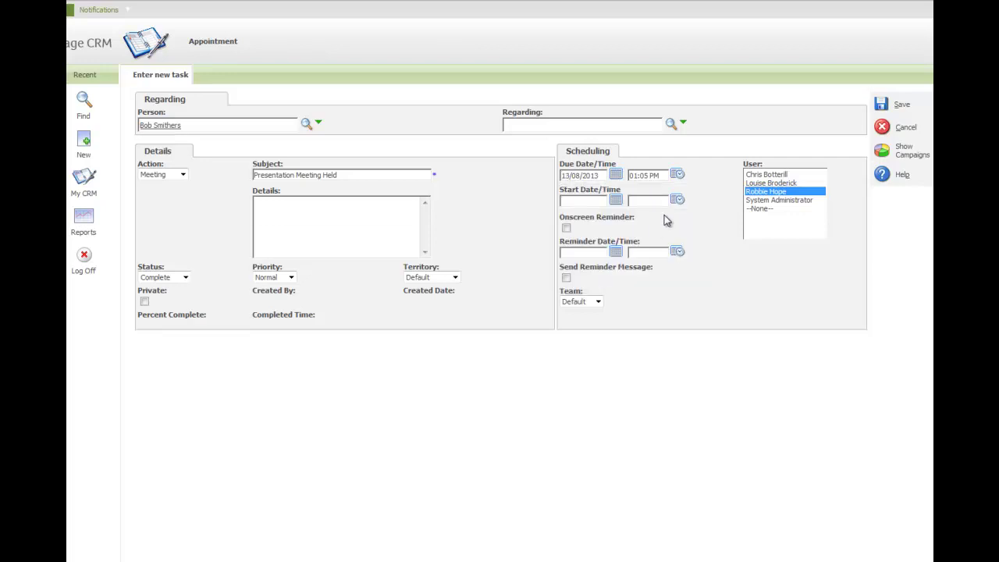
{"action": "left_click", "coordinate": [677, 175]}
{"action": "scroll", "coordinate": [651, 232], "scroll_direction": "down", "scroll_amount": 9}
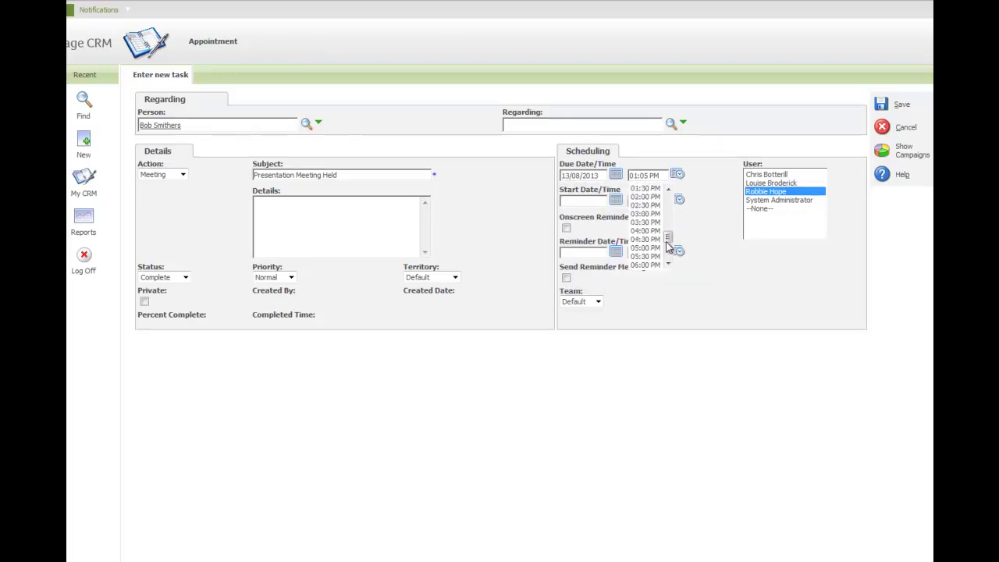
{"action": "left_click", "coordinate": [645, 231]}
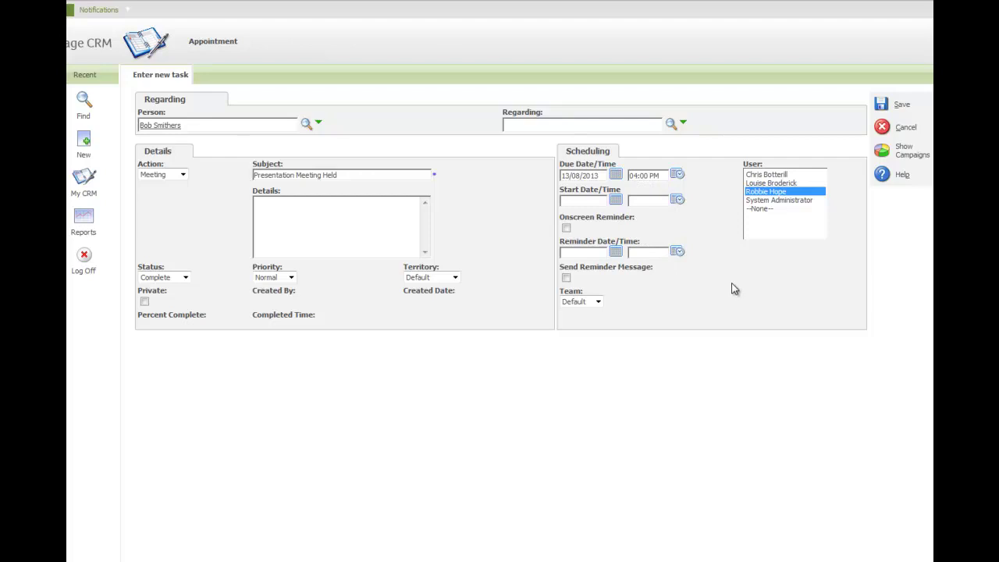
{"action": "left_click", "coordinate": [352, 211]}
{"action": "type", "text": "asdafefew"}
{"action": "left_click", "coordinate": [881, 104]}
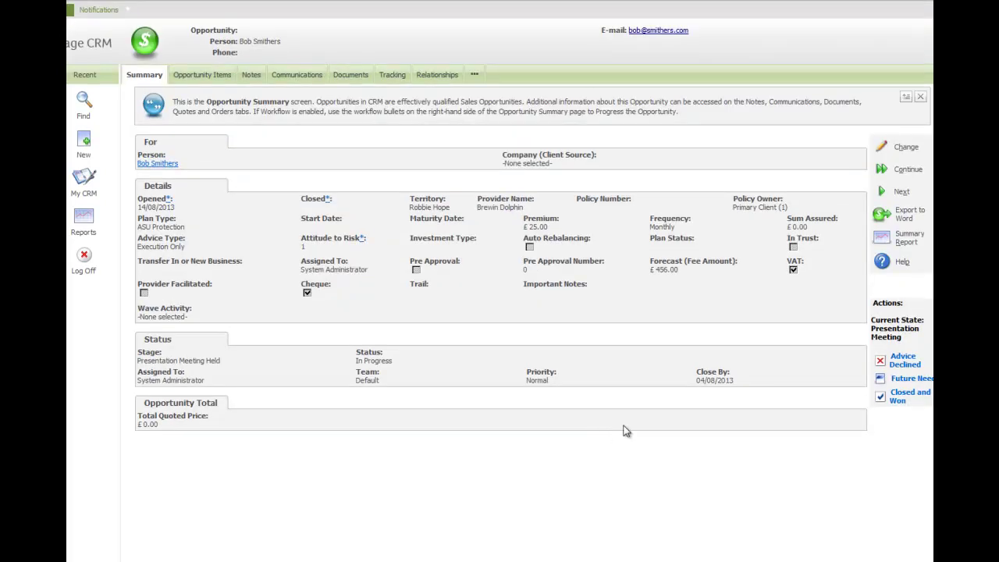
Step: Move the opportunity to Closed and Won with status Won and save, bringing up the Recurring Annual Review task
{"action": "left_click_drag", "start_coordinate": [902, 319], "coordinate": [913, 337]}
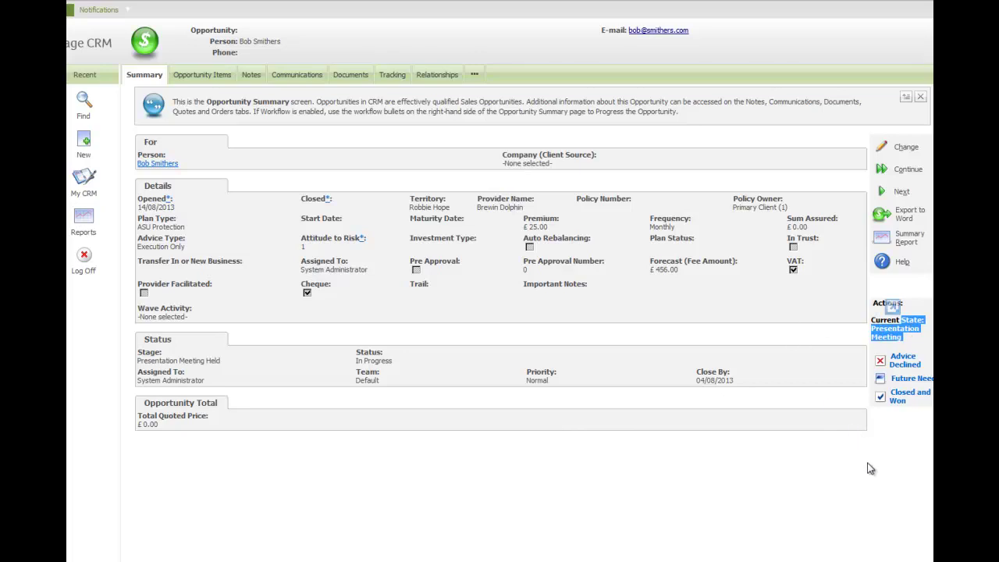
{"action": "left_click", "coordinate": [897, 399]}
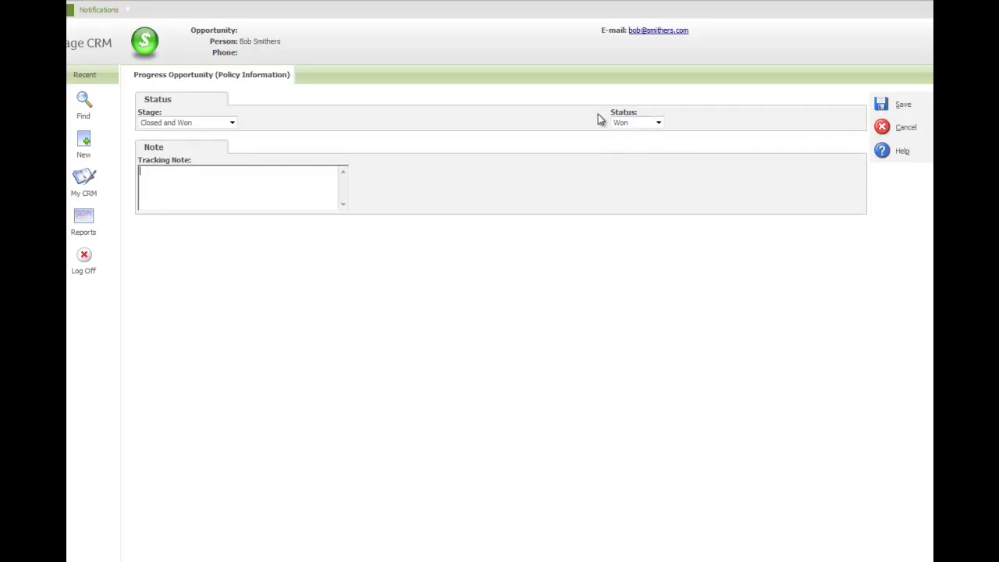
{"action": "left_click", "coordinate": [883, 105]}
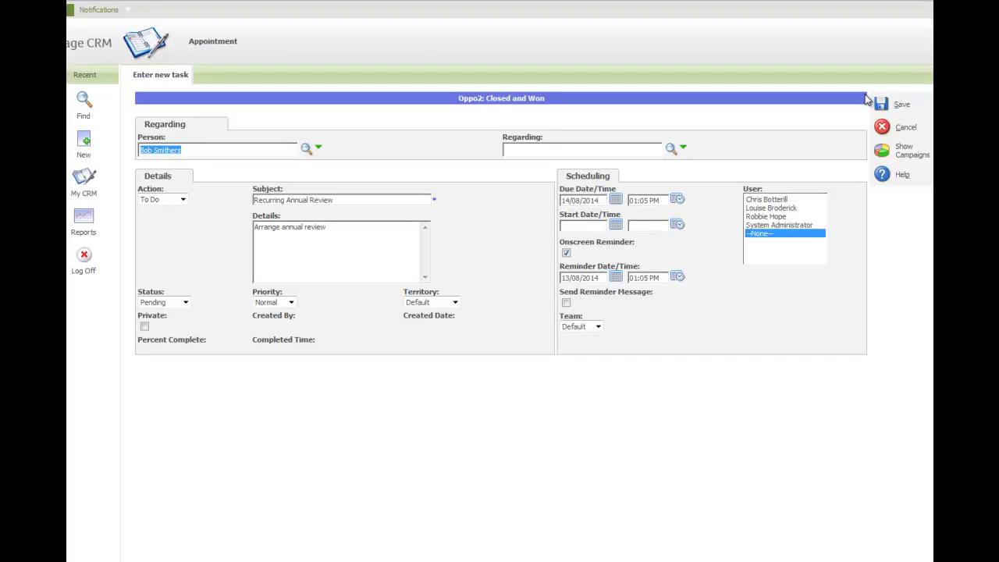
{"action": "left_click_drag", "start_coordinate": [356, 202], "coordinate": [257, 202]}
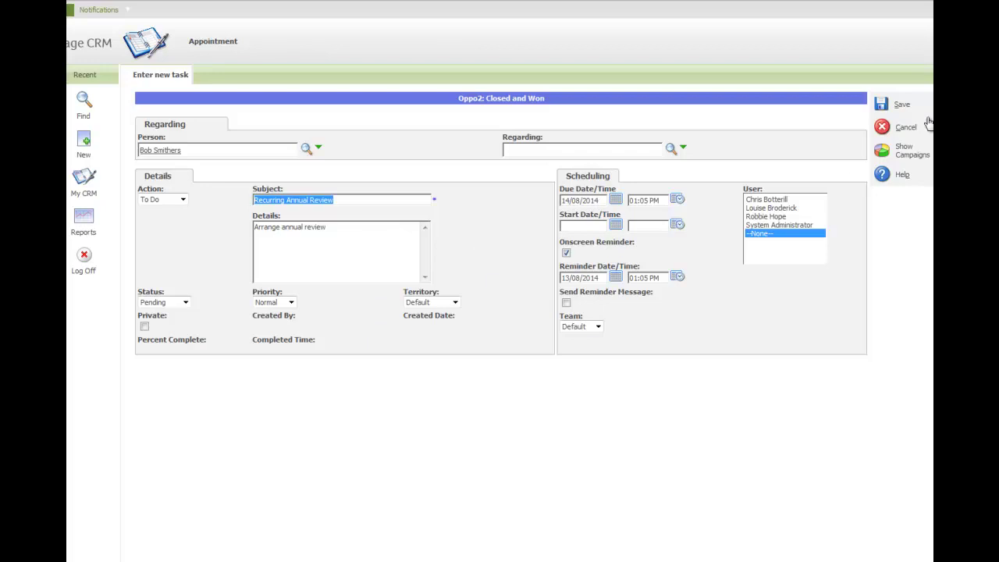
Step: Save the Recurring Annual Review task, then check Communications, Documents and Tracking before returning to Summary
{"action": "left_click", "coordinate": [880, 105]}
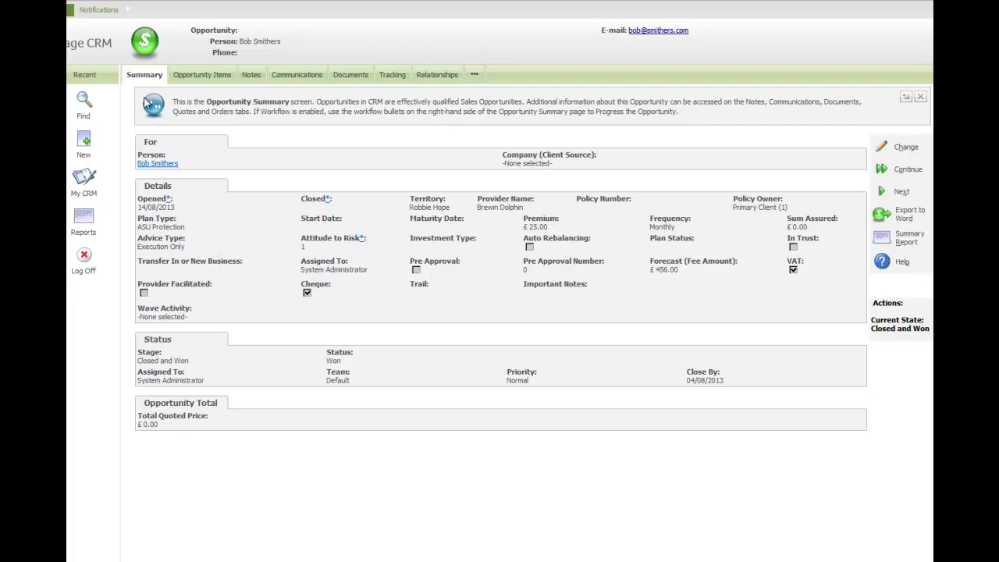
{"action": "left_click", "coordinate": [307, 78]}
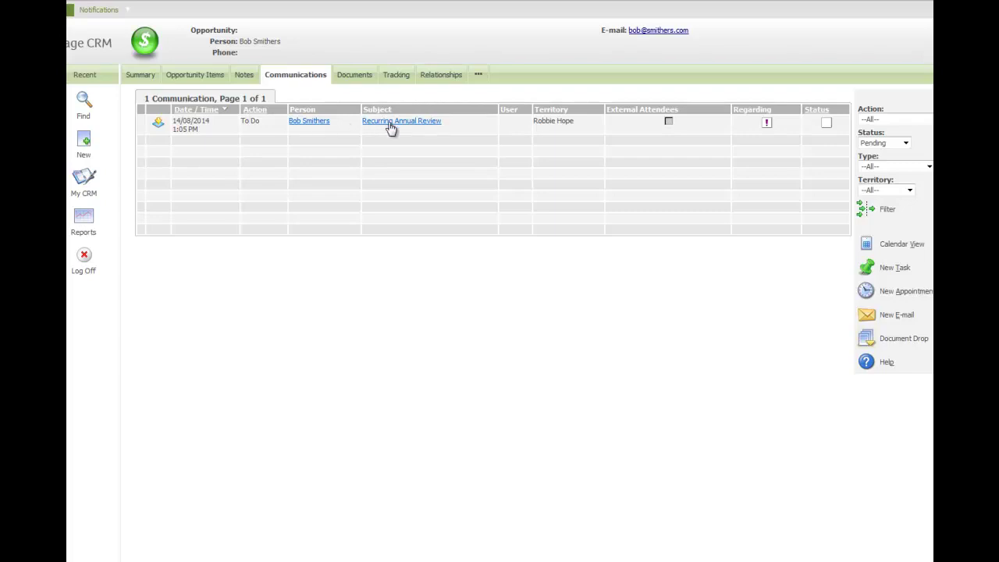
{"action": "left_click", "coordinate": [362, 82]}
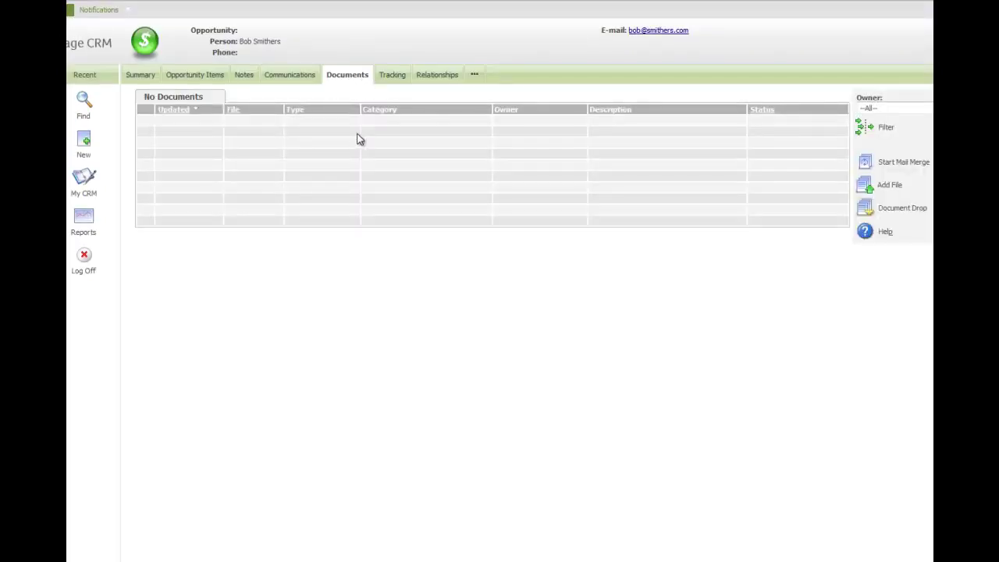
{"action": "left_click", "coordinate": [393, 78]}
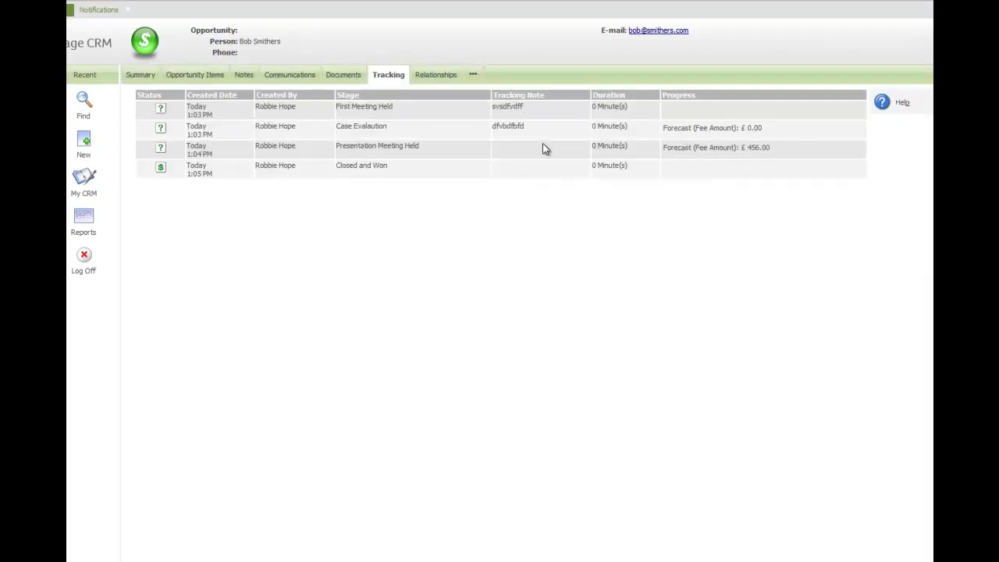
{"action": "left_click", "coordinate": [146, 78]}
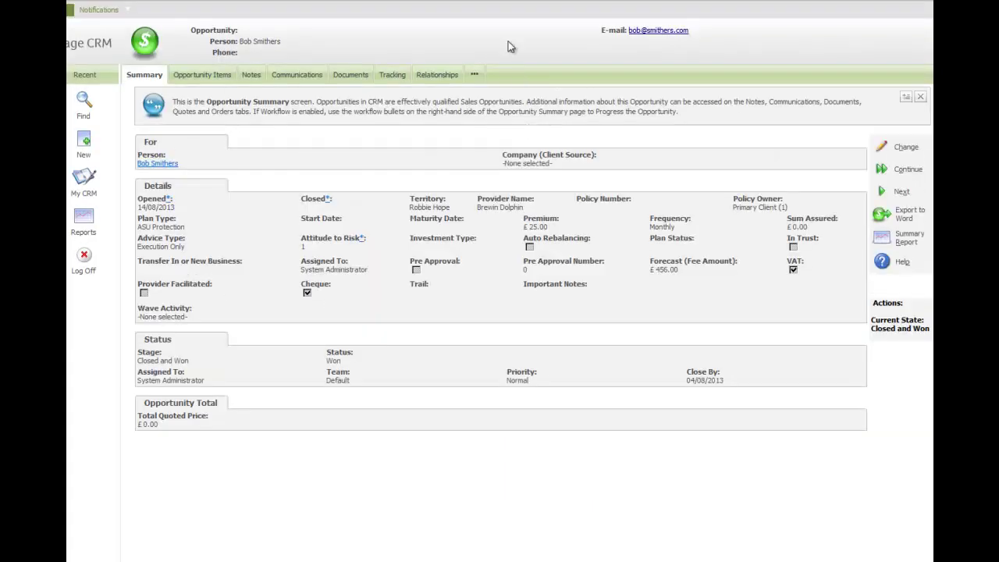